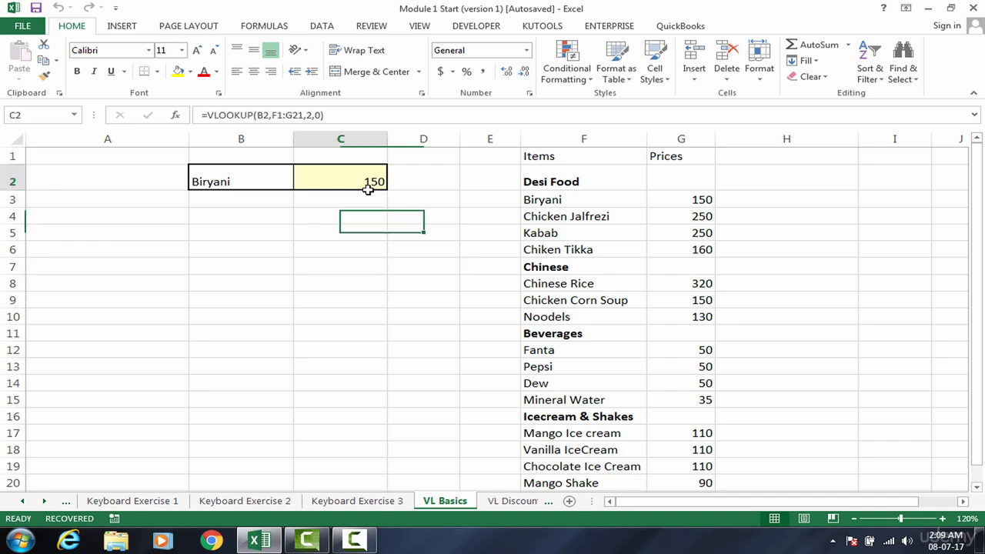
- Review the arguments of the VLOOKUP formula in cell C2 and clear the cell
double_click(350, 181)
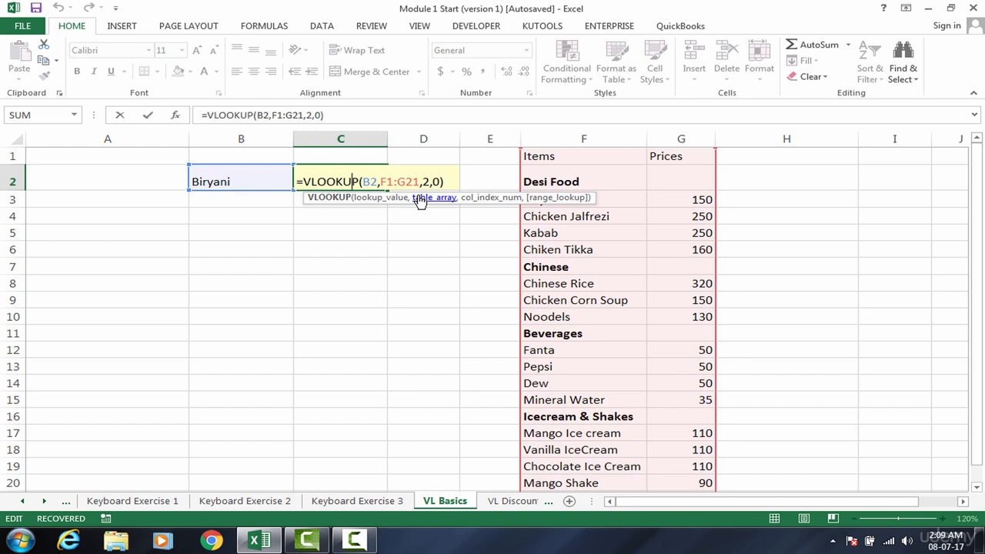
left_click(363, 186)
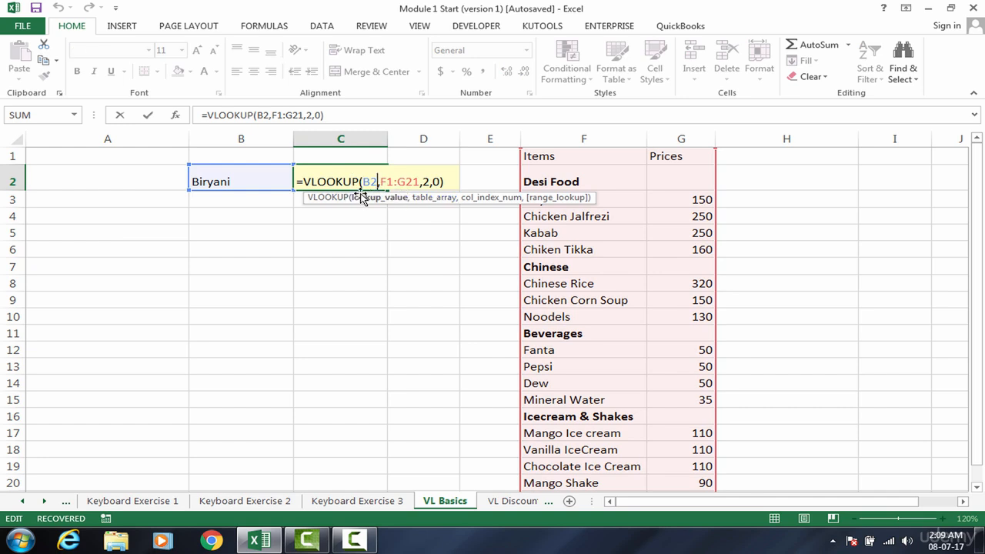
left_click(391, 182)
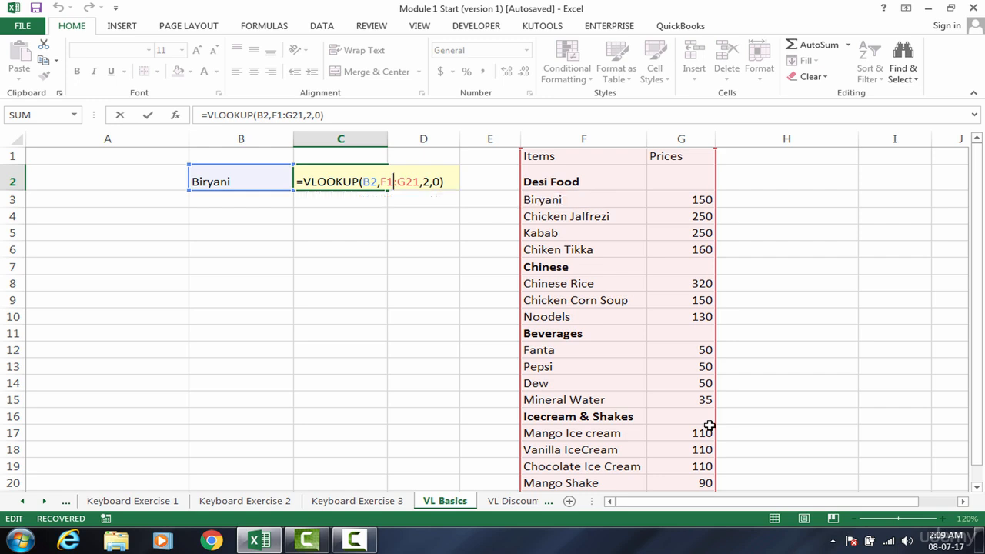
key("ctrl+Return")
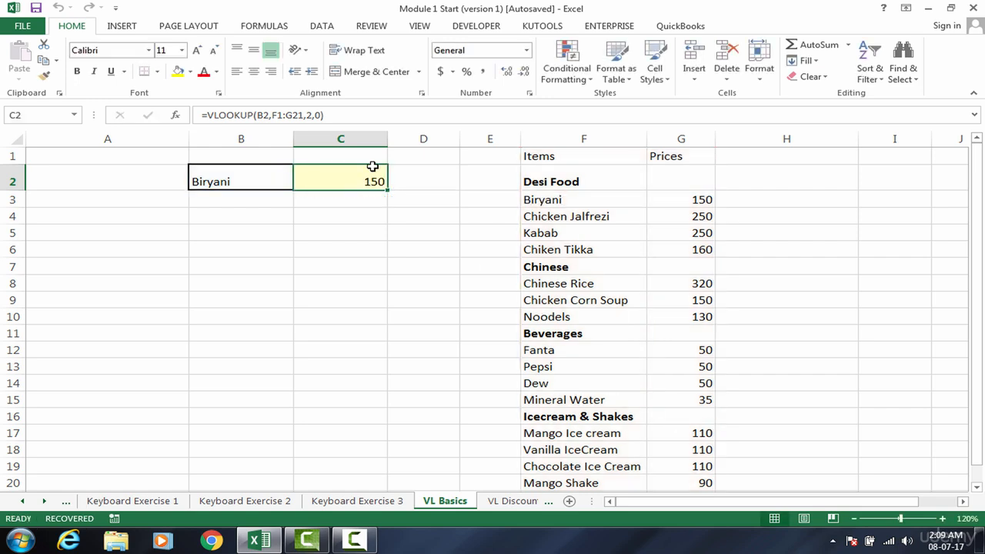
key("Delete")
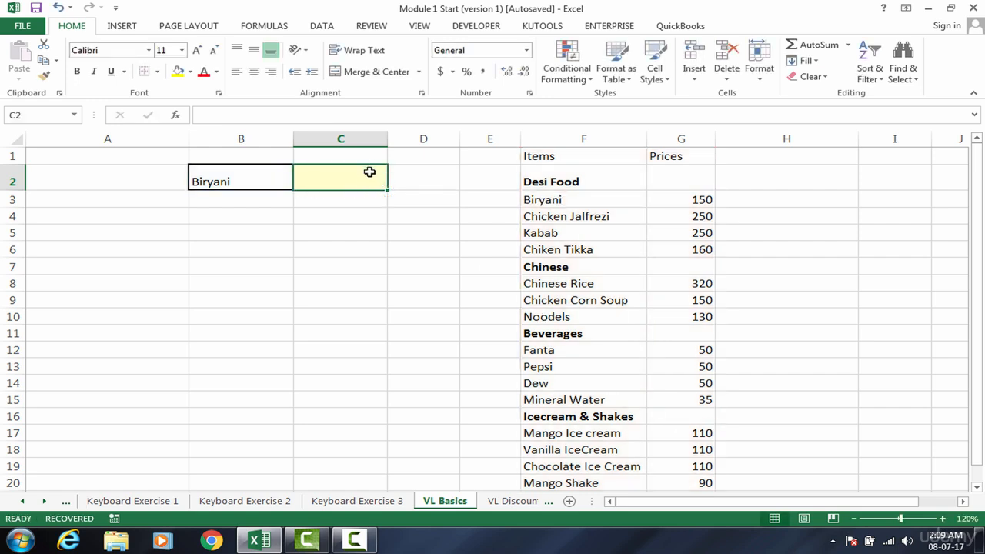
- Name the Items and Prices range F1:G21 vl_table
left_click(442, 209)
left_click(570, 159)
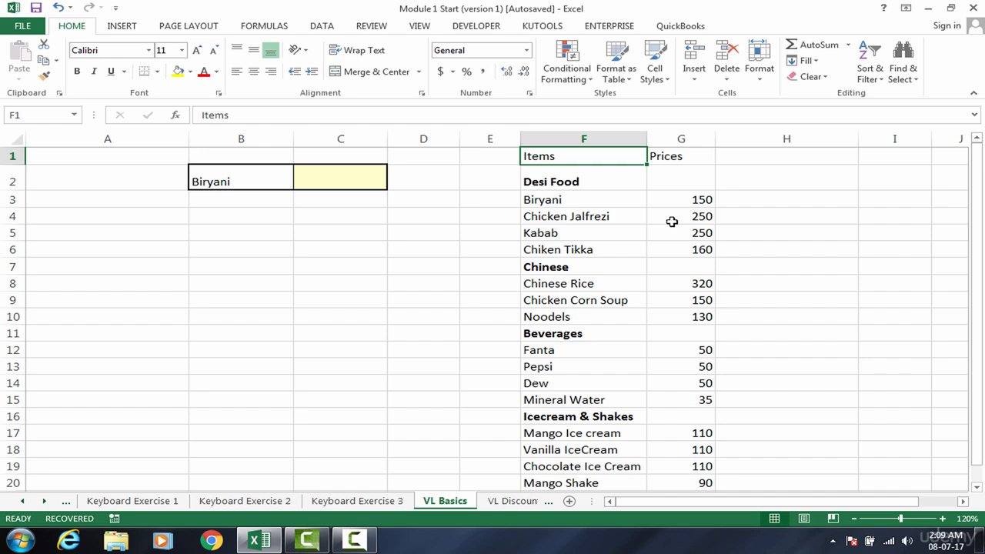
key("shift+Right")
key("ctrl+shift+Down")
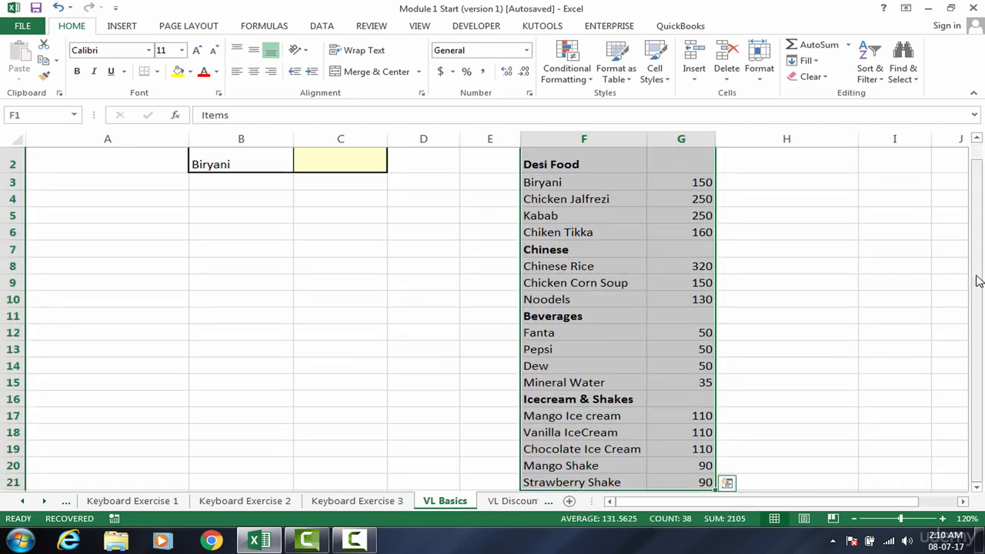
left_click_drag(975, 277, 977, 180)
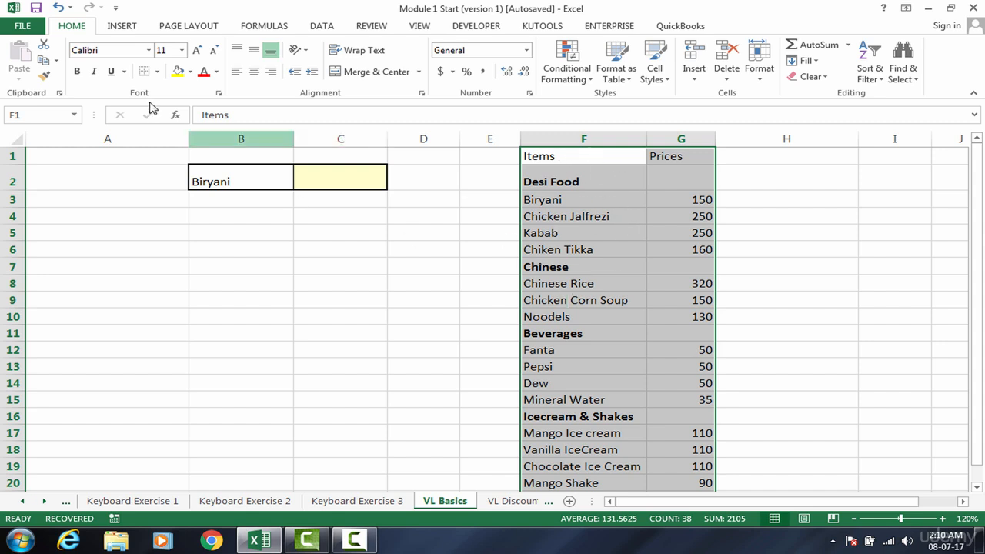
left_click(37, 116)
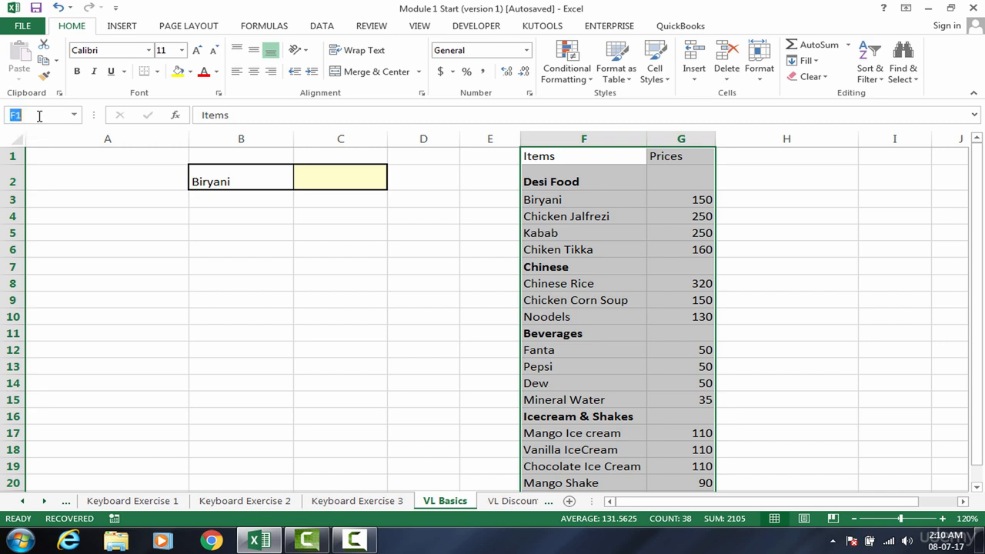
type("ta")
key("BackSpace")
key("BackSpace")
type("vl_table")
key("Return")
- Try to name the selected items and prices range "table vlookup" with a space in the name
left_click(65, 108)
left_click(24, 114)
double_click(52, 113)
type("table")
type(" vlookup")
key("Return")
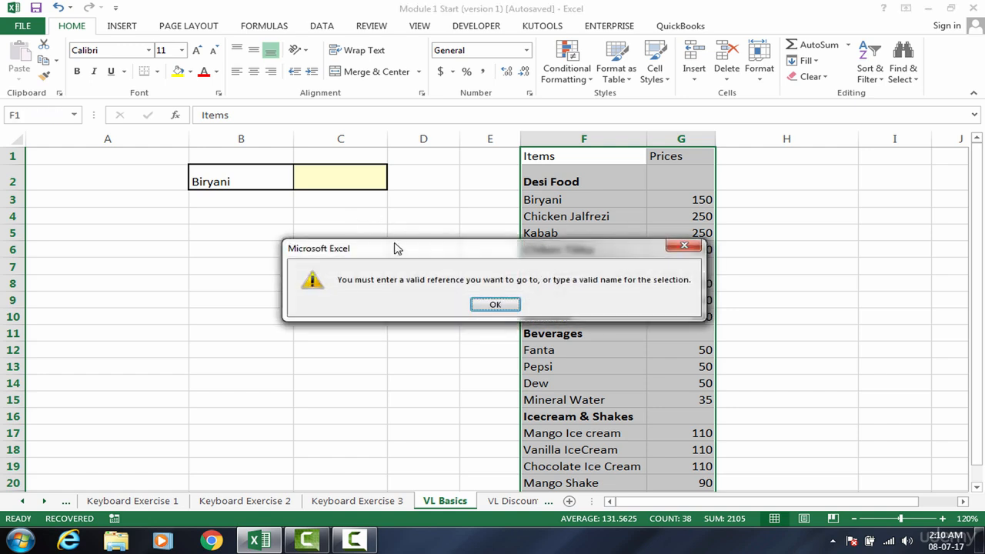
left_click(497, 305)
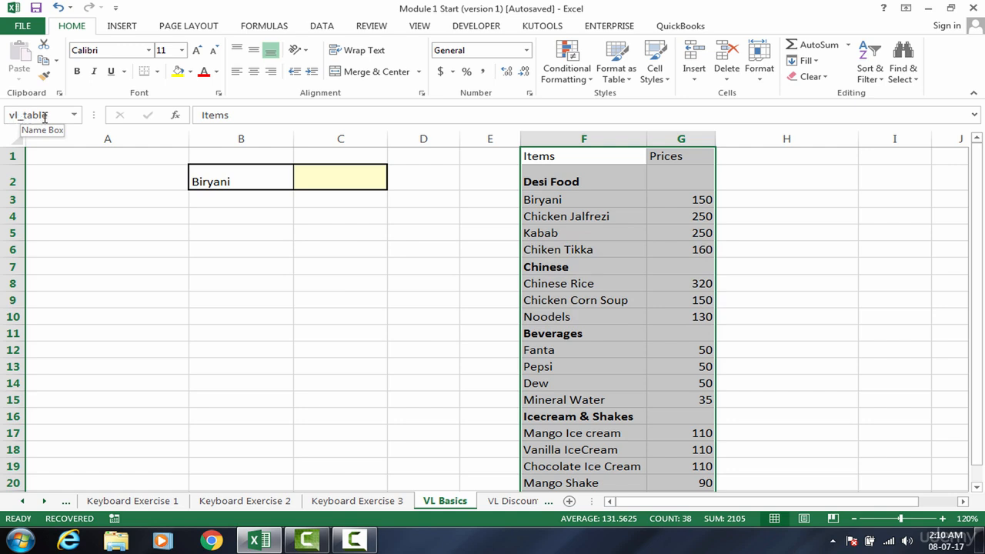
- Check the name vl_table by going to its range from the list of defined names
left_click(58, 114)
left_click(59, 114)
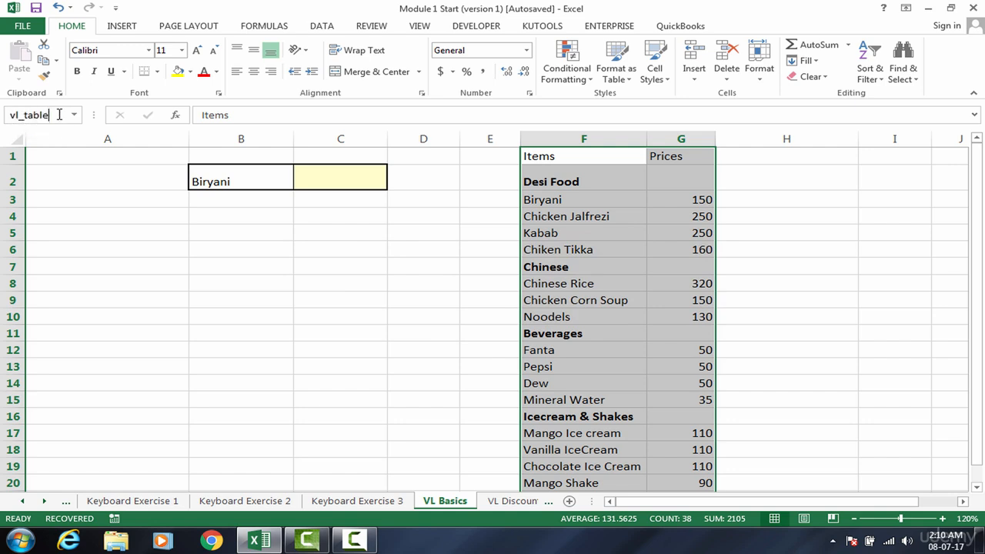
left_click(70, 160)
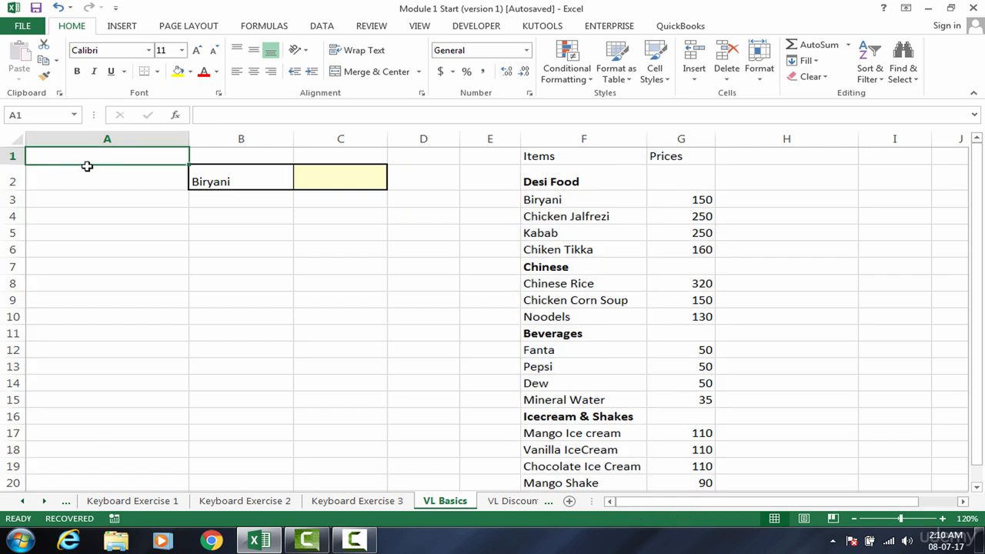
left_click(84, 229)
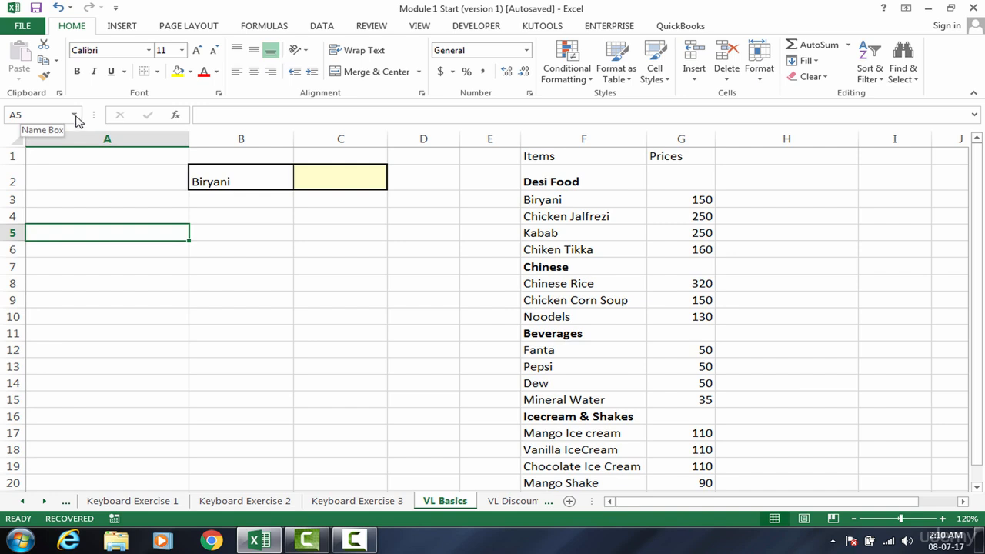
left_click(74, 115)
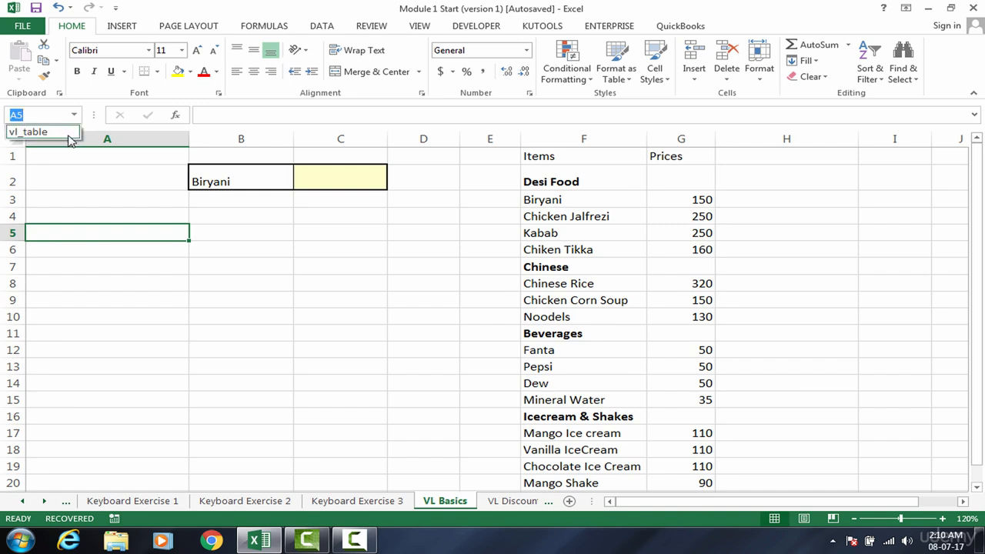
left_click(68, 132)
left_click(261, 219)
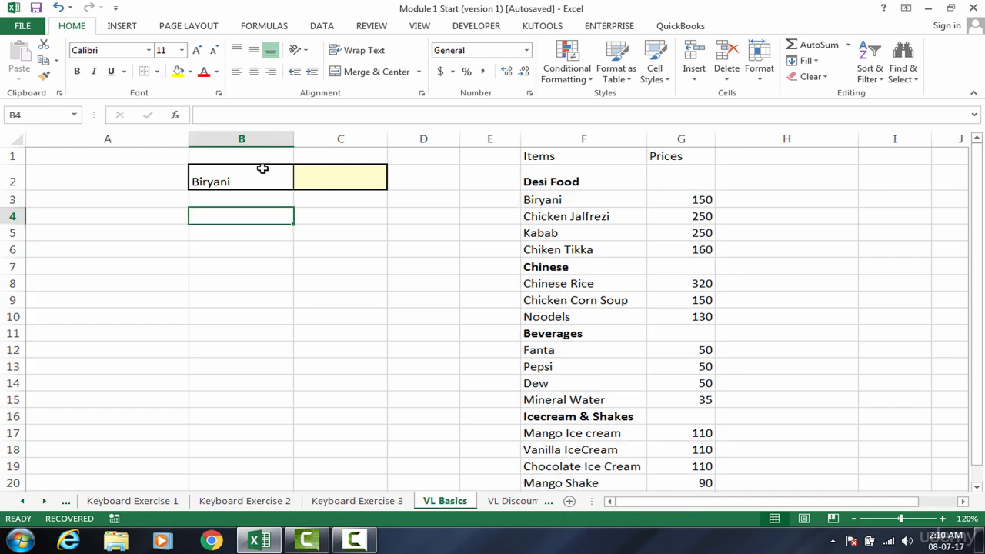
- Name cell B2 lookup_value and check the list of defined names
left_click(264, 177)
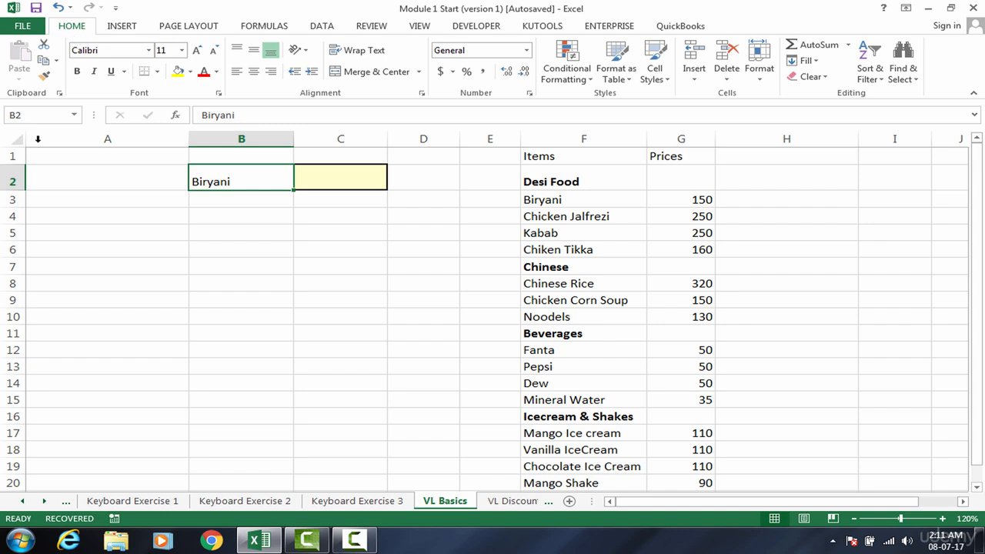
left_click(23, 116)
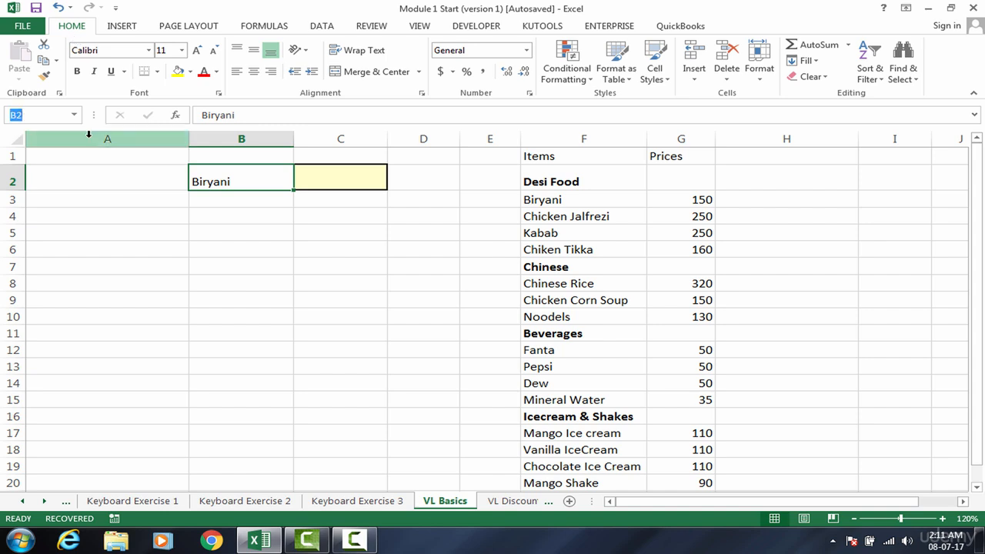
type("looku")
type("p_value")
key("Return")
left_click(74, 114)
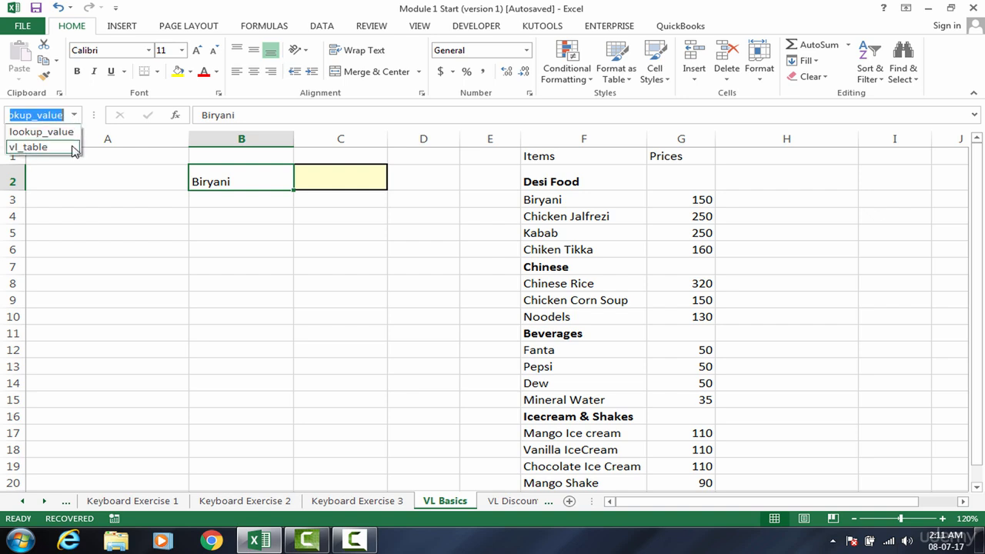
key("Escape")
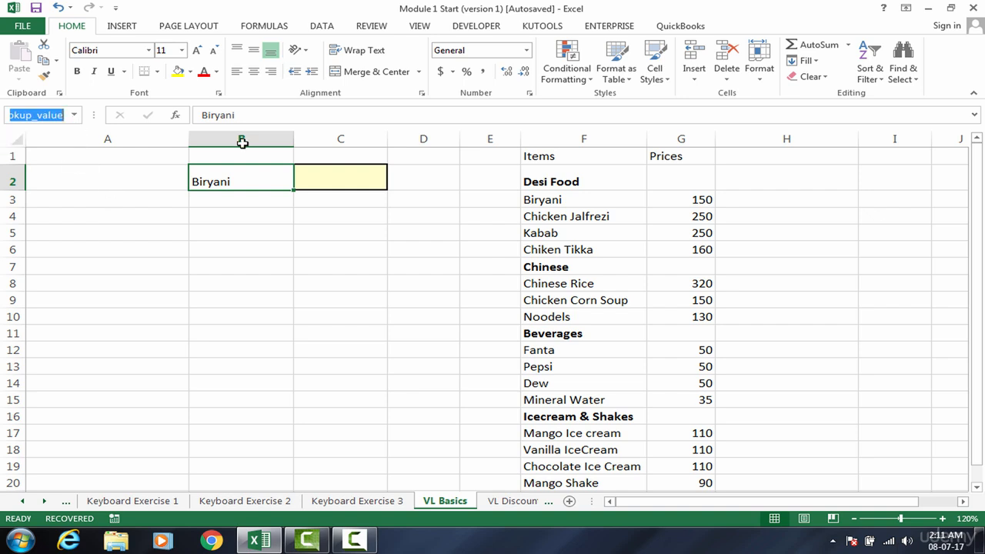
- Start a VLOOKUP formula in cell C2 with the named cell lookup_value as its lookup value
left_click(344, 181)
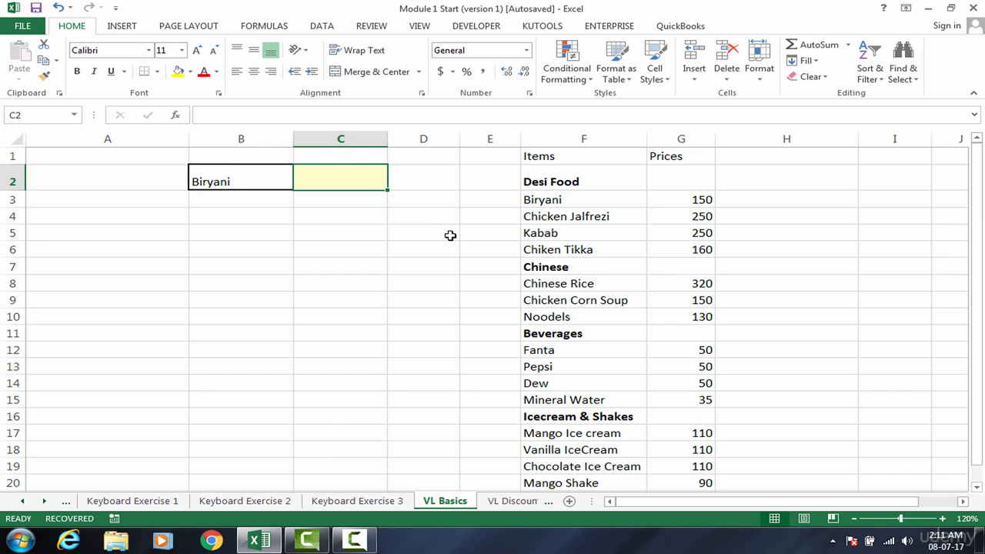
type("=vlo")
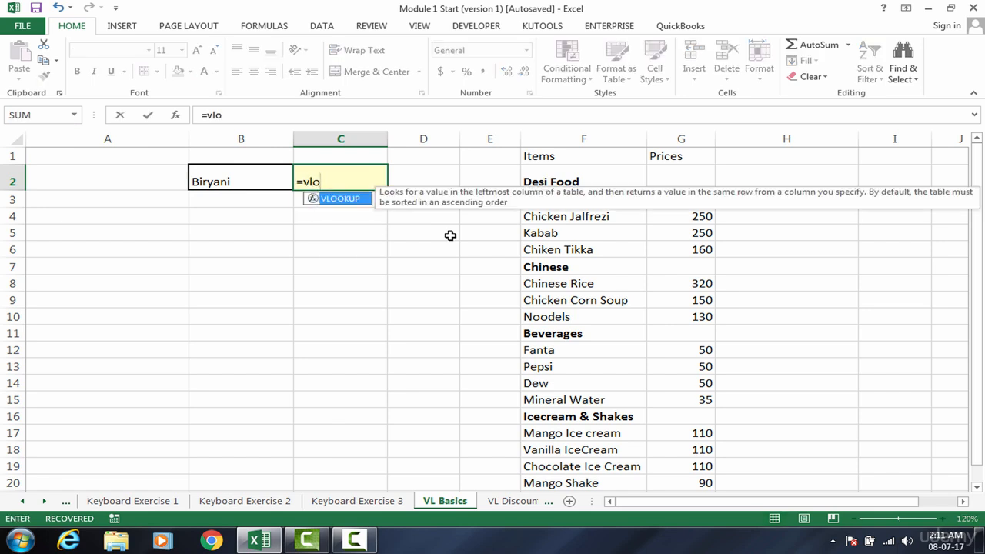
key("Tab")
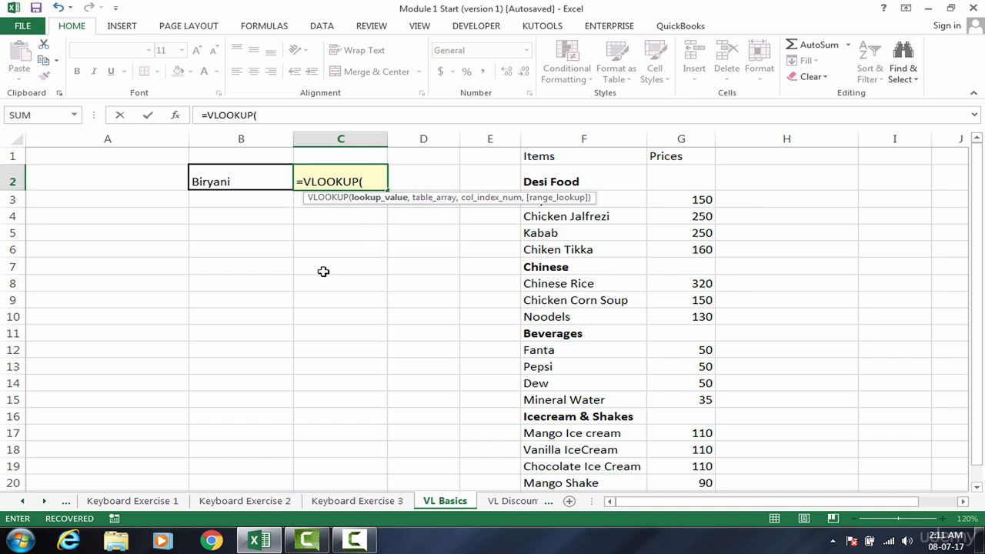
type("look")
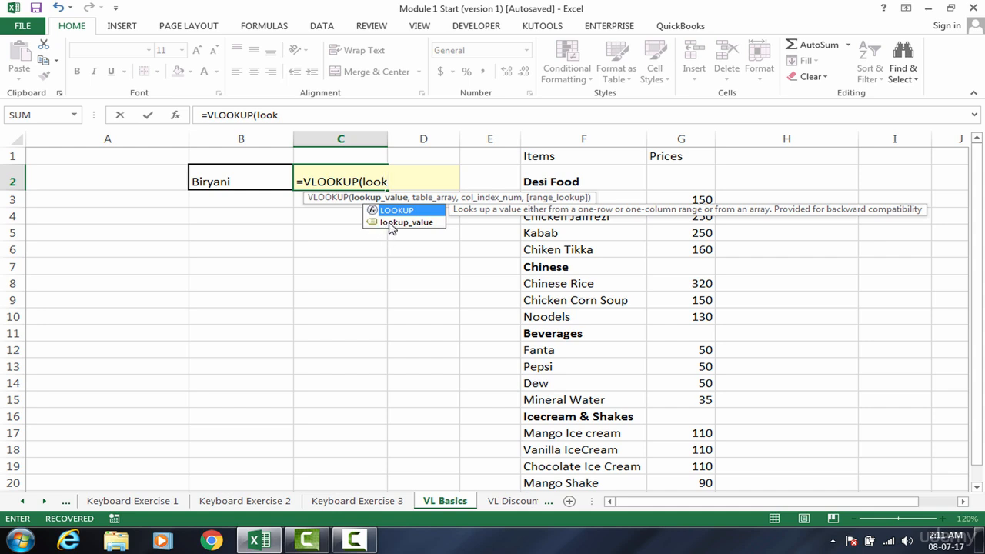
left_click(386, 222)
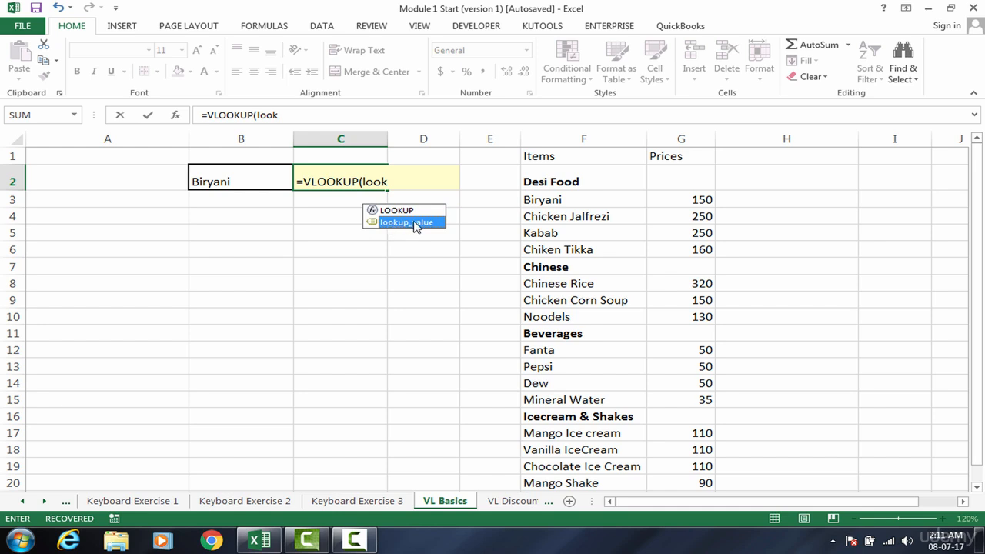
double_click(415, 223)
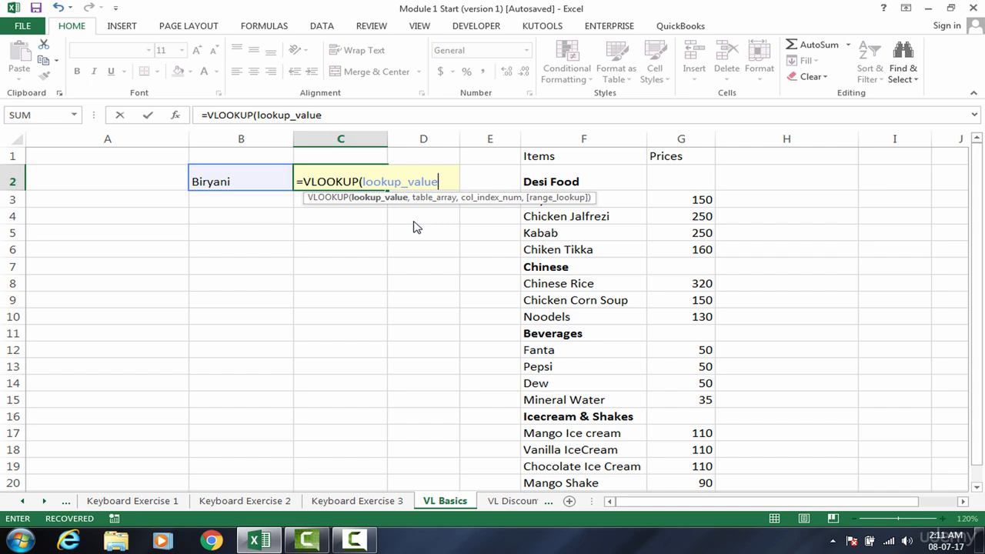
type(",")
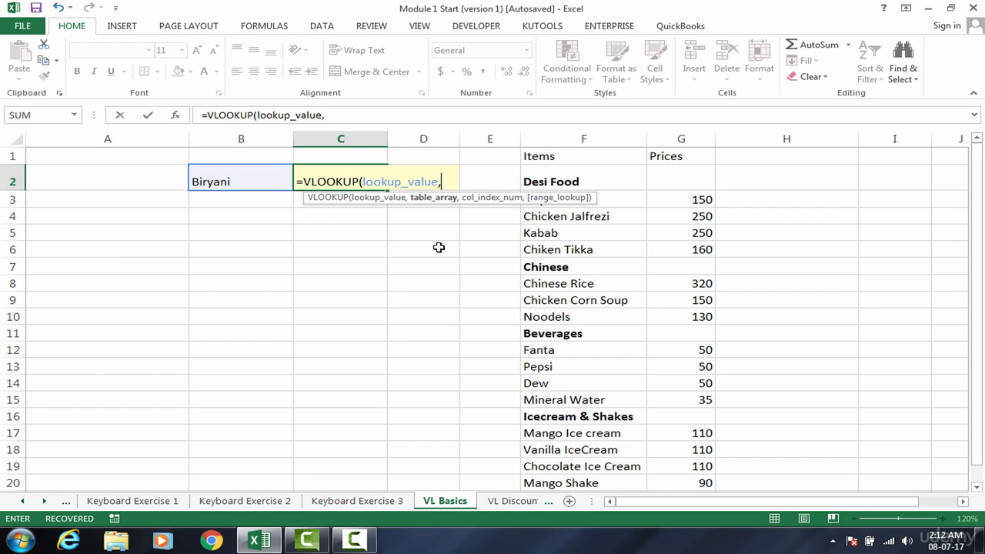
- Add vl_table as the table array, 2 as the column index and 0 as the range lookup
type("vl")
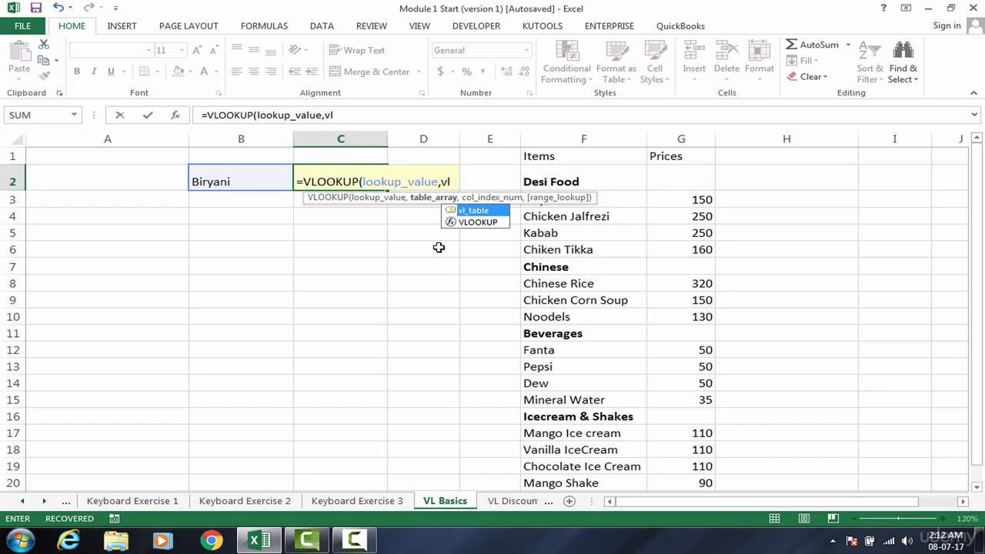
key("Tab")
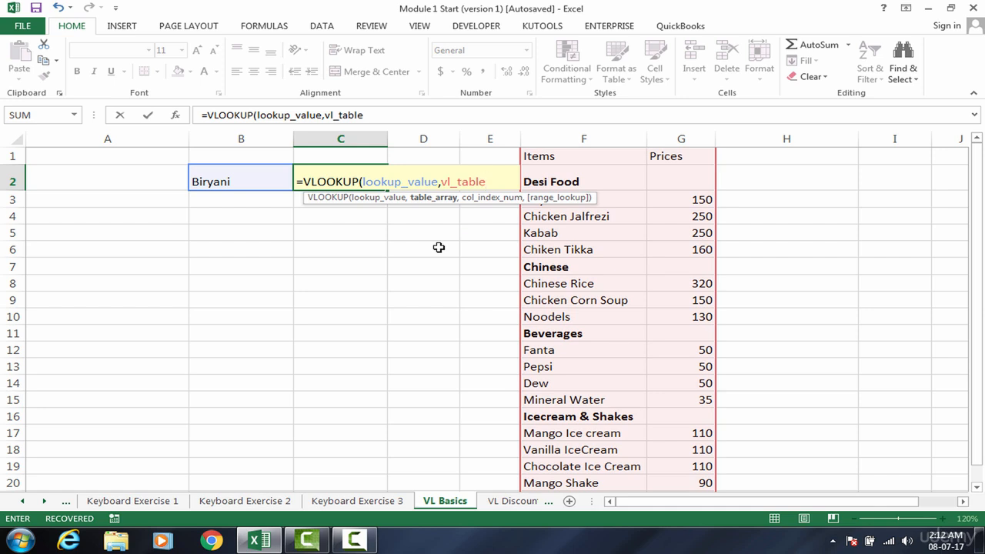
type(",")
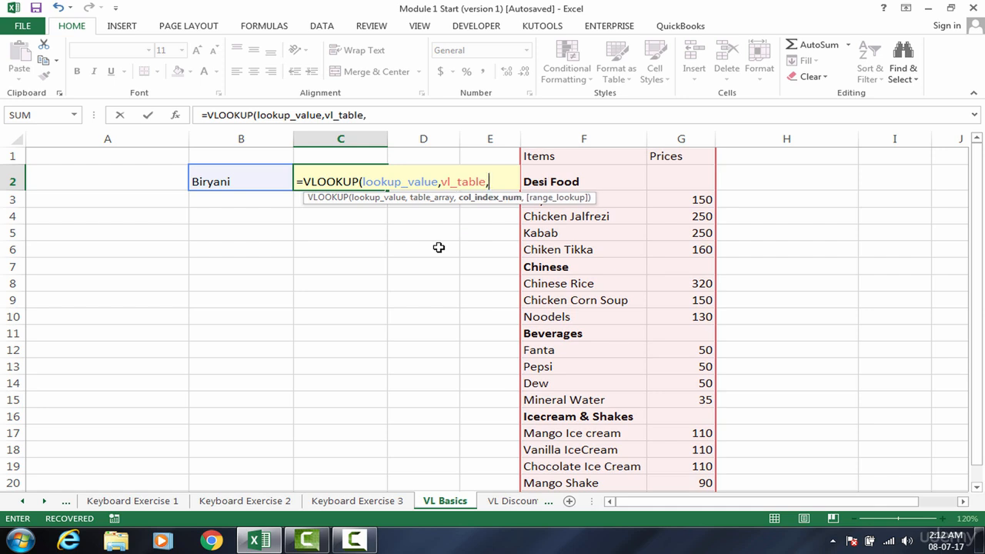
type("2,")
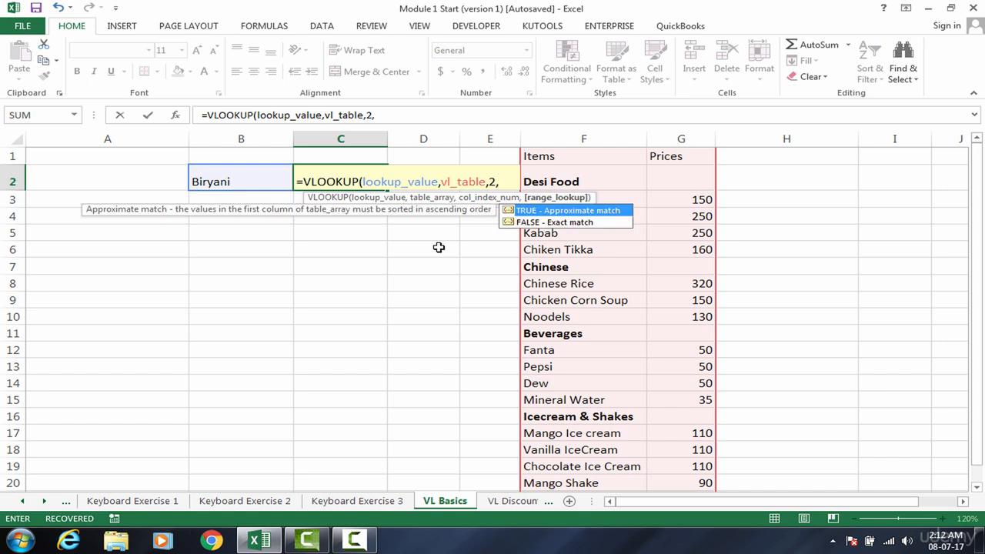
type("0")
- Replace the range lookup argument with FALSE for an exact match and commit the formula in C2
left_click(510, 175)
left_click(509, 177)
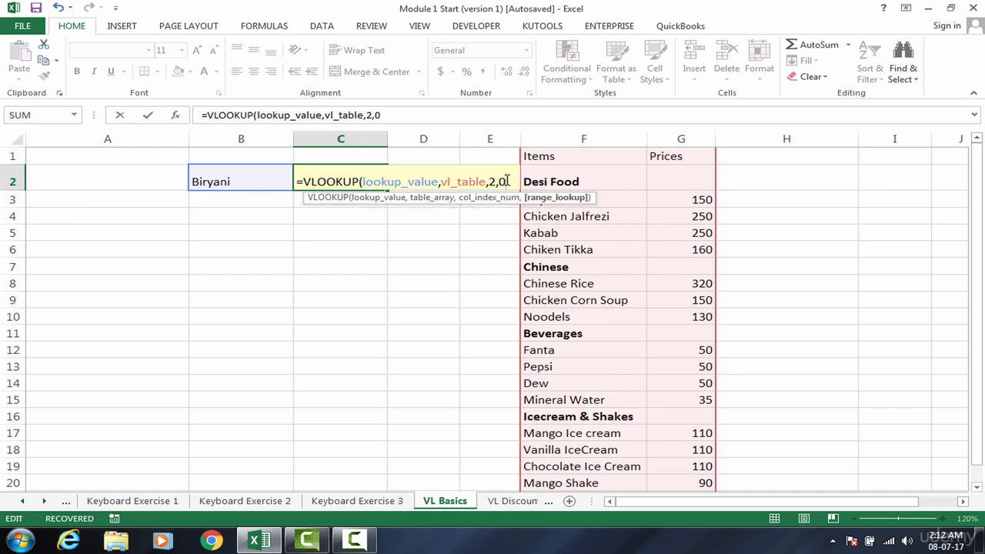
key("BackSpace")
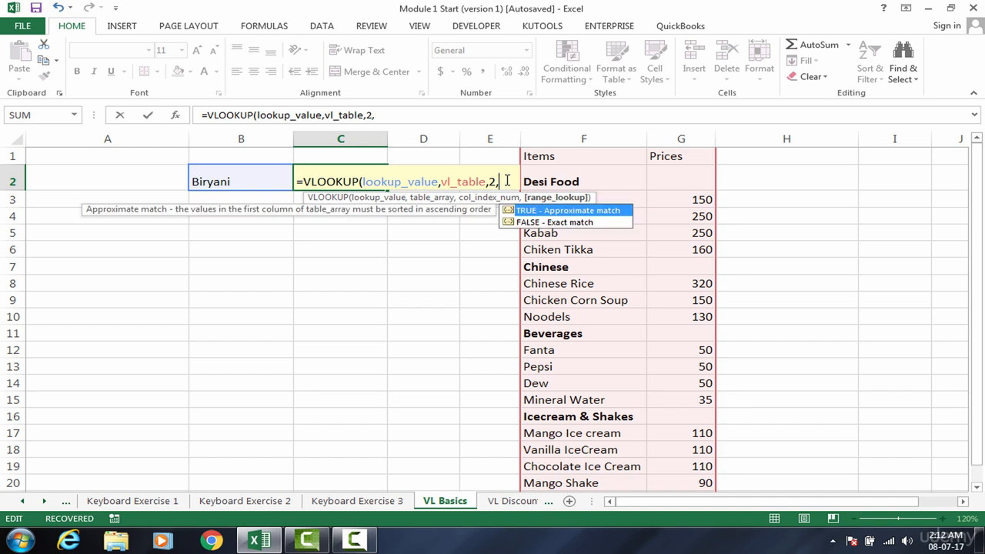
double_click(523, 220)
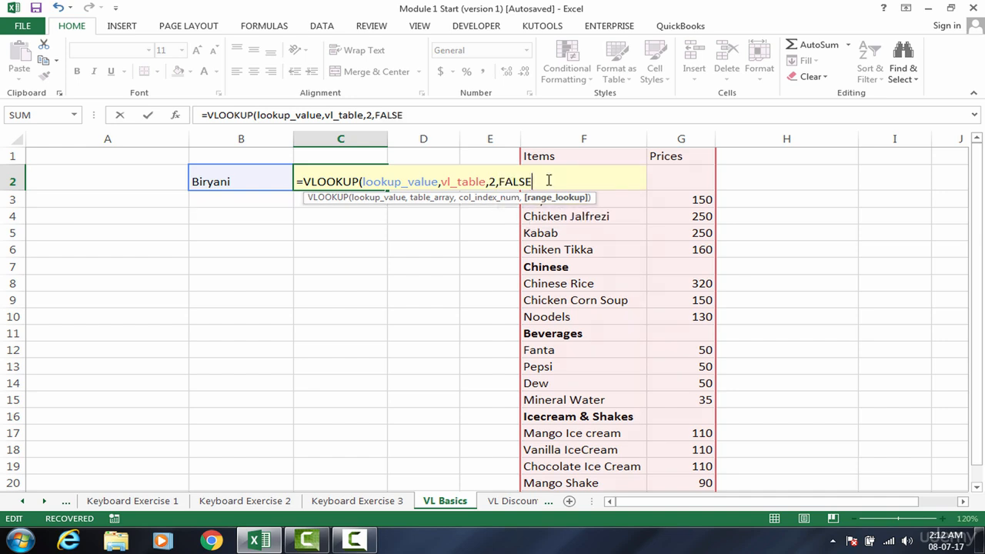
key("Return")
left_click(367, 172)
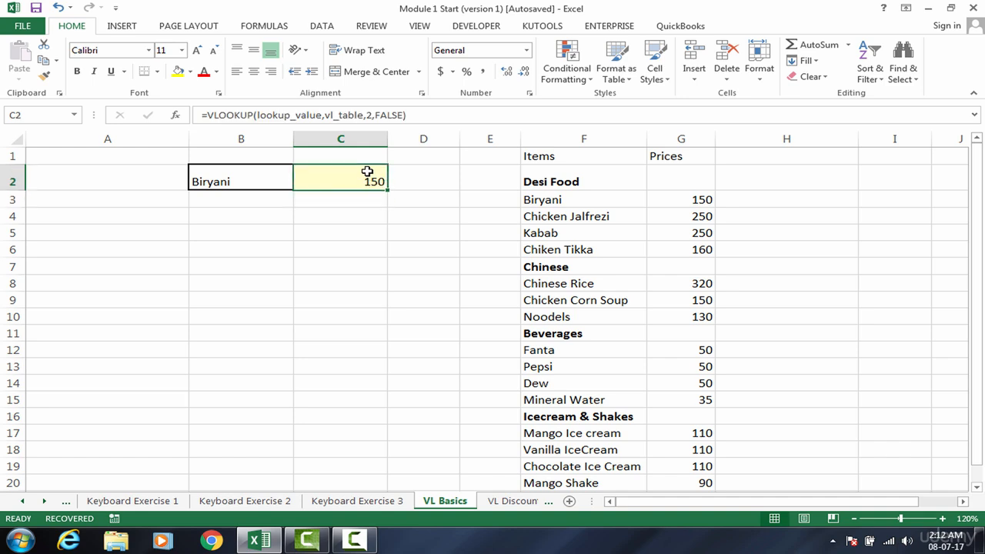
left_click(390, 263)
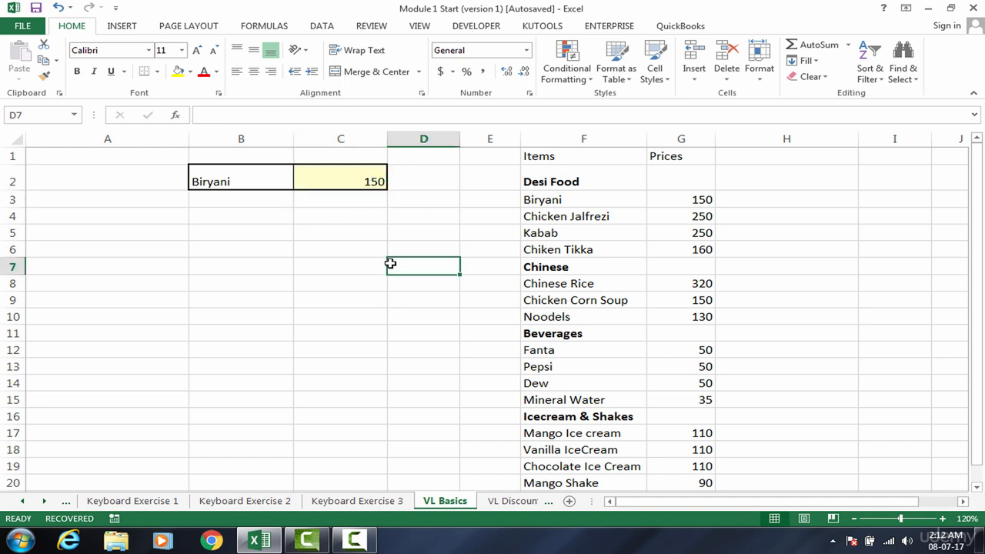
left_click(369, 180)
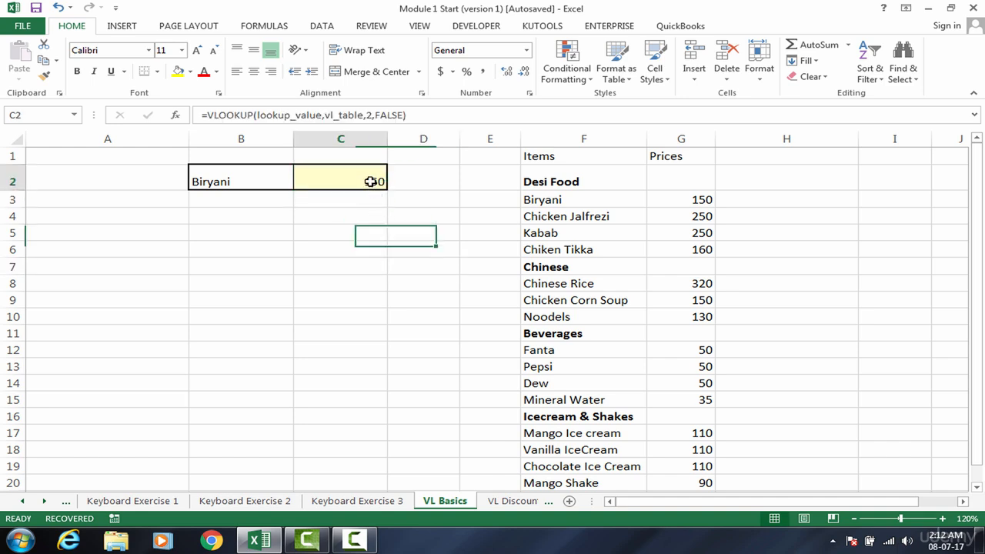
left_click(374, 279)
left_click(547, 221)
left_click(543, 349)
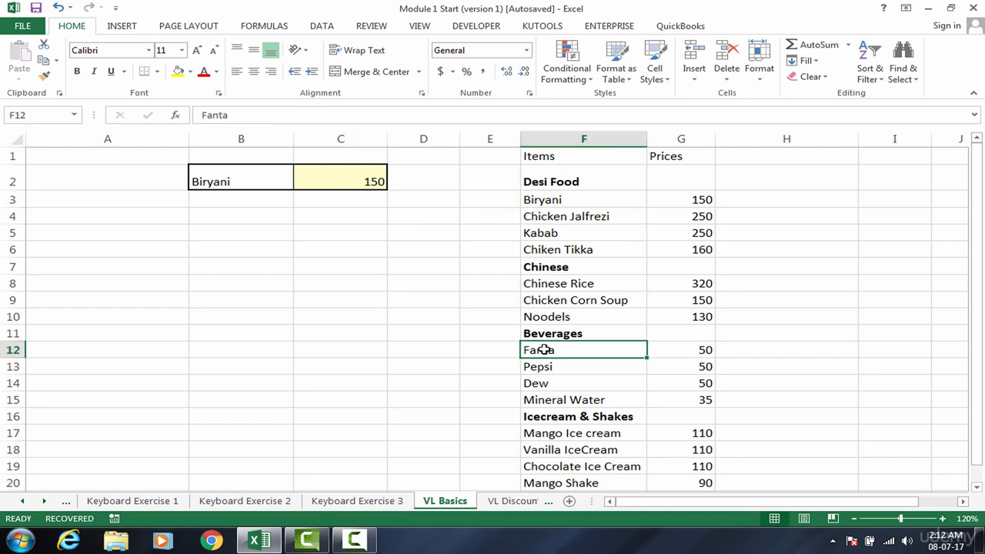
- Add a new item Pinacolada Shake with a price of 110 in row 22, below the last entry of the price list
left_click(548, 270)
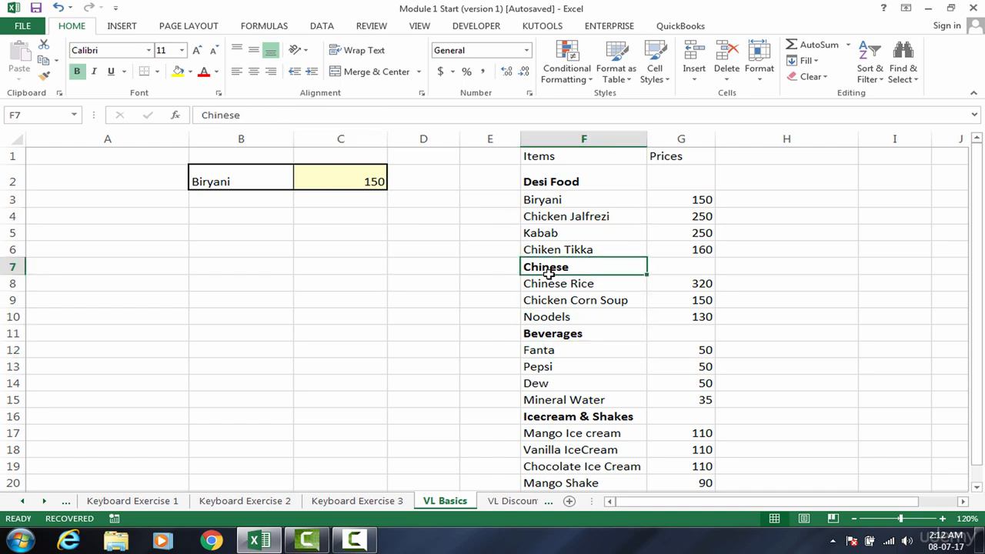
key("Down")
scroll(547, 273, "down", 1)
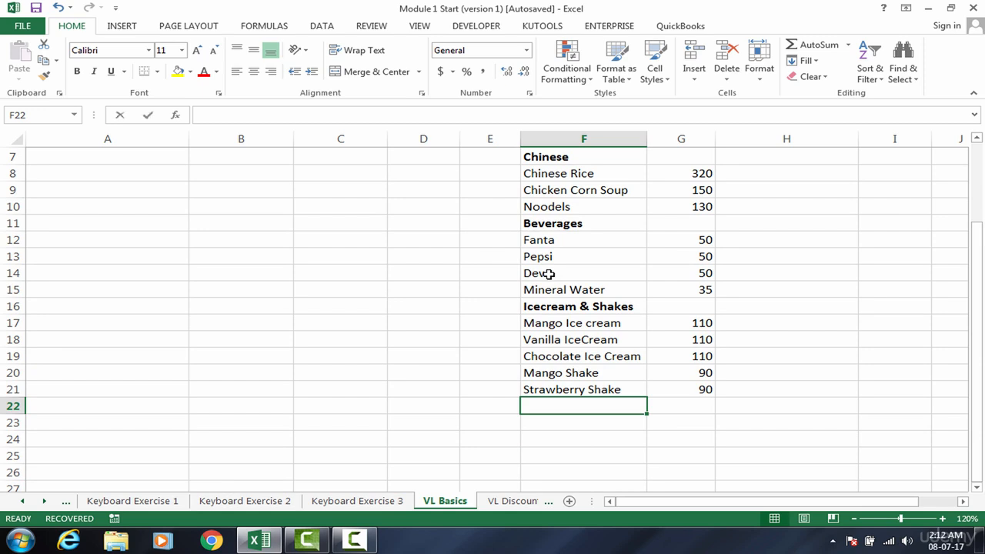
type("Pina")
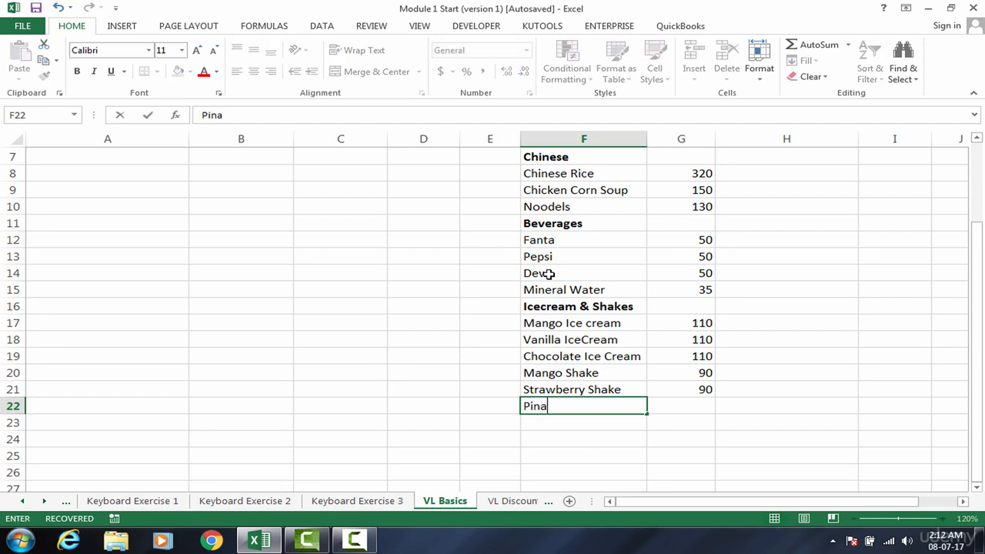
type("colada Shake")
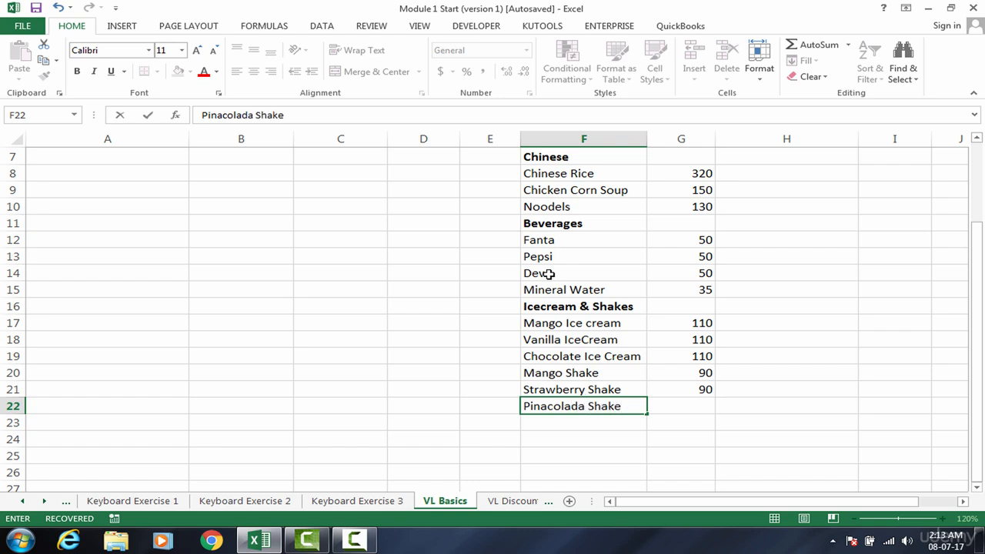
key("Tab")
type("110")
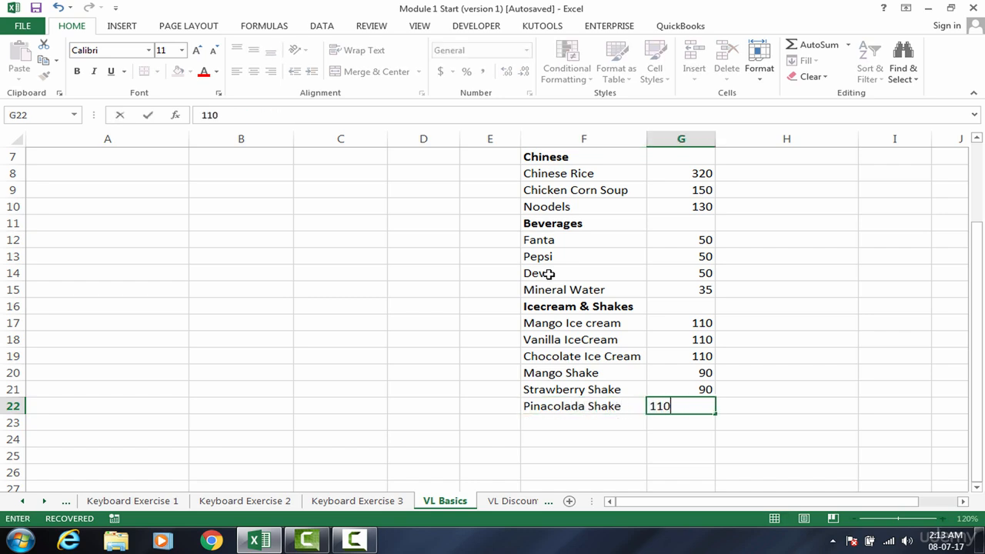
key("Return")
- Enter Pinacolada Shake as the item to look up in cell B2
key("Up")
key("ctrl+Up")
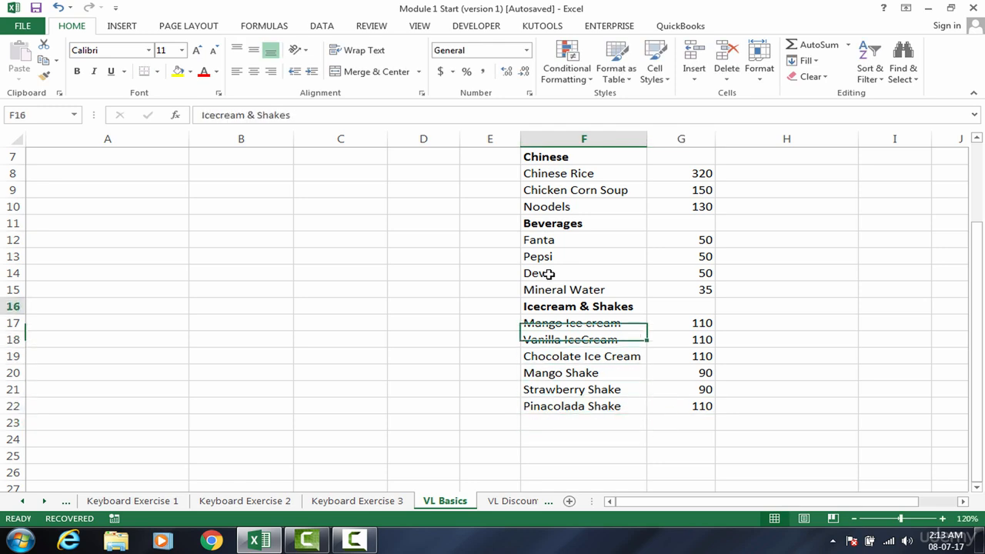
key("Left")
key("Left")
key("Left")
key("Down")
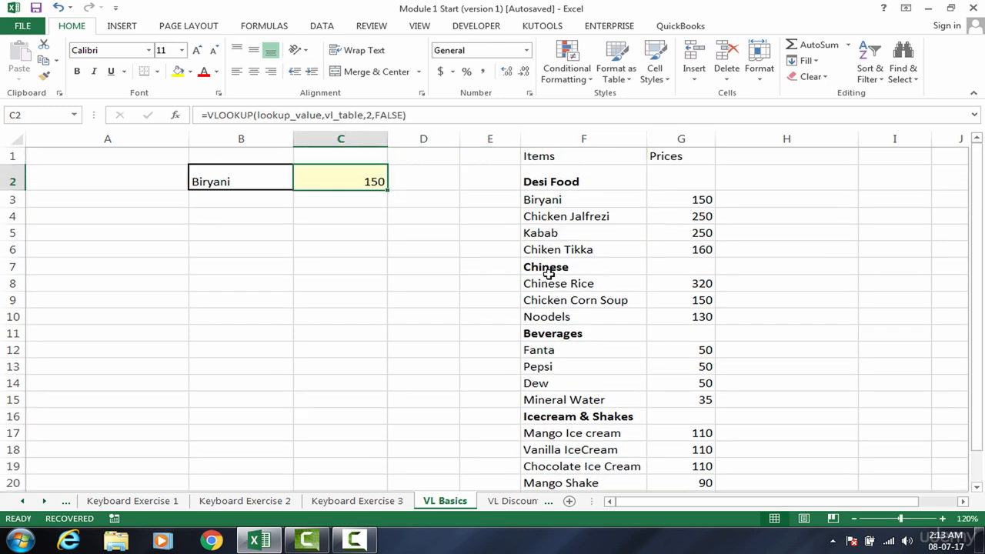
key("Left")
type("P")
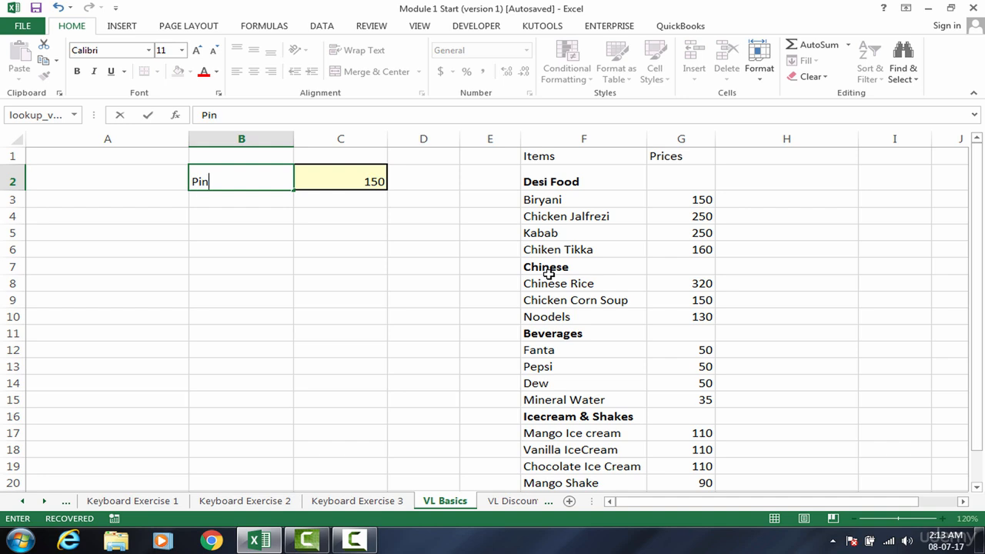
type("inacolada Shak")
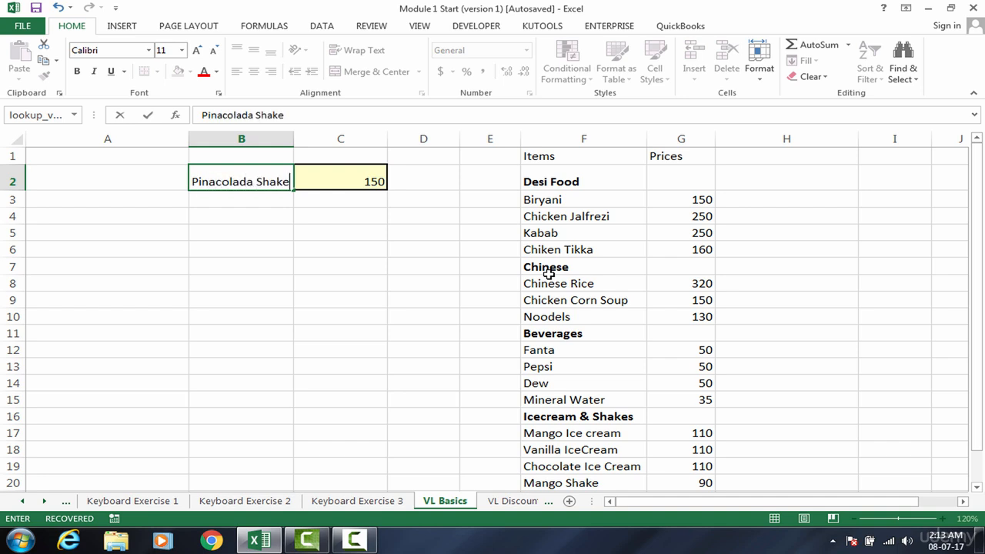
type("e")
key("Return")
left_click(259, 182)
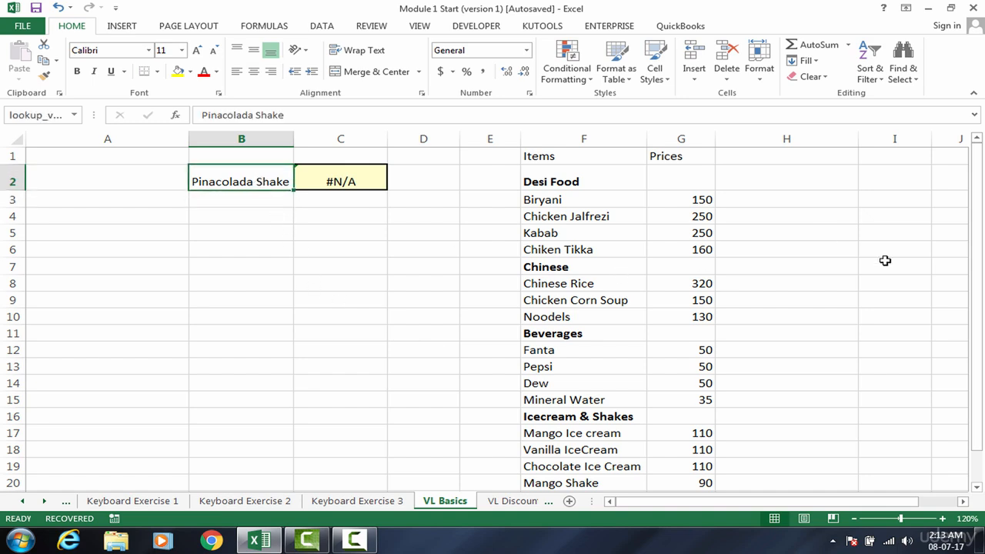
- Copy the Pinacolada Shake entry from F22 and paste it over the lookup item in B2
left_click_drag(978, 208, 979, 331)
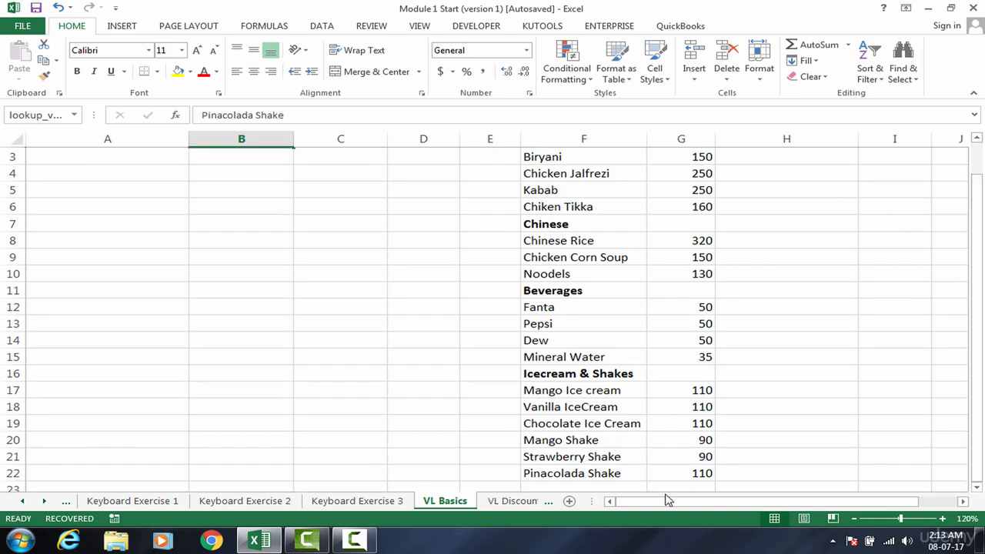
left_click(609, 471)
key("ctrl+c")
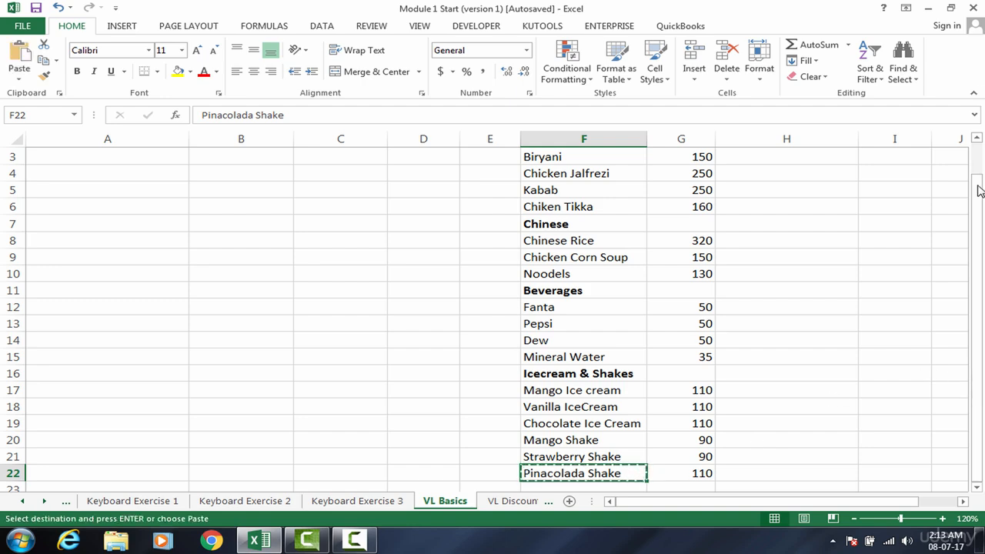
left_click_drag(976, 314, 977, 230)
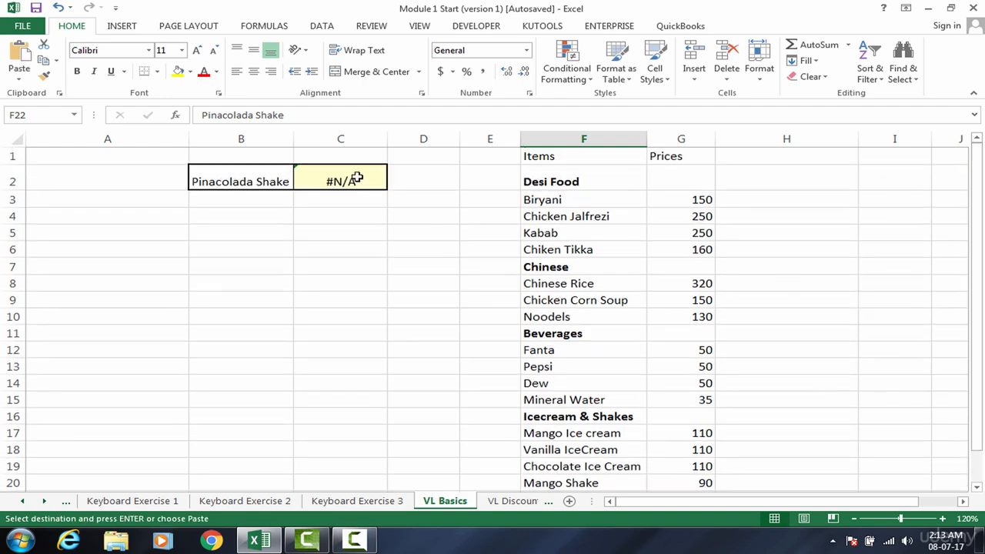
left_click(242, 182)
key("ctrl+v")
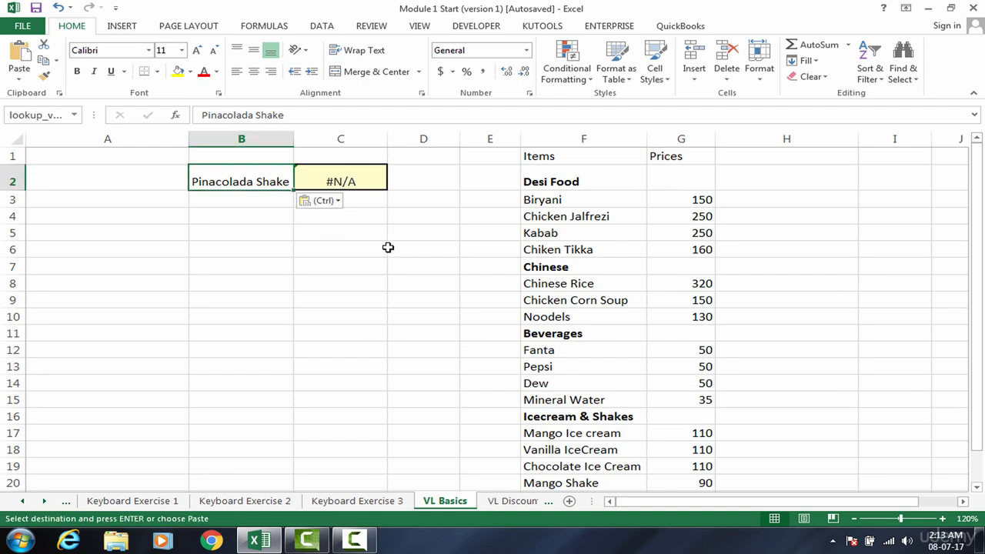
- Examine the VLOOKUP formula in C2 to check which rows of the price list its vl_table argument covers
left_click(346, 181)
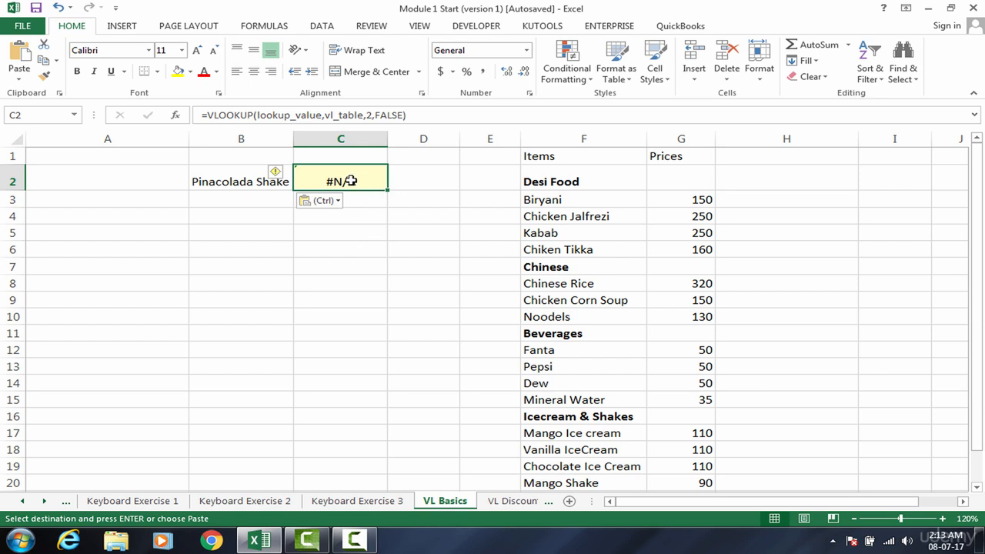
key("F2")
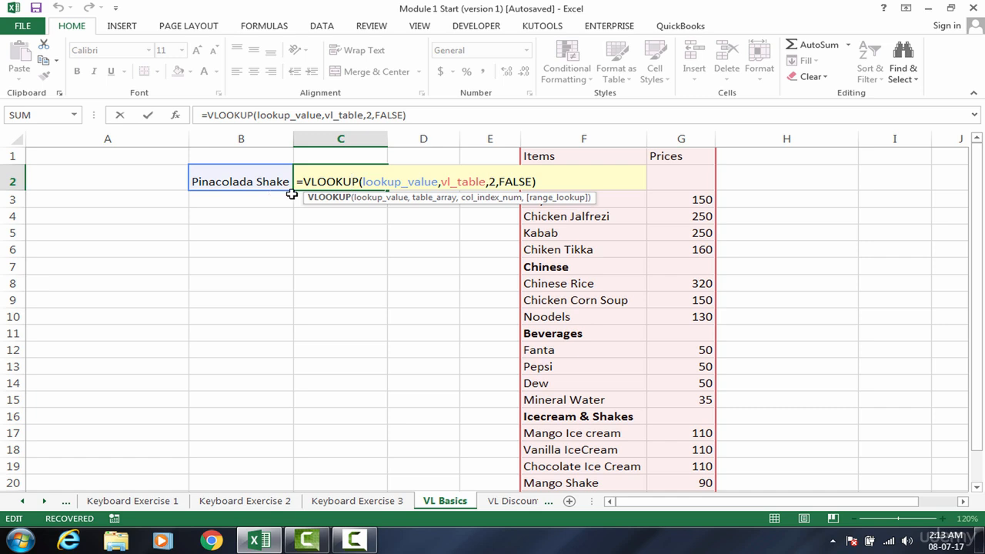
left_click(459, 182)
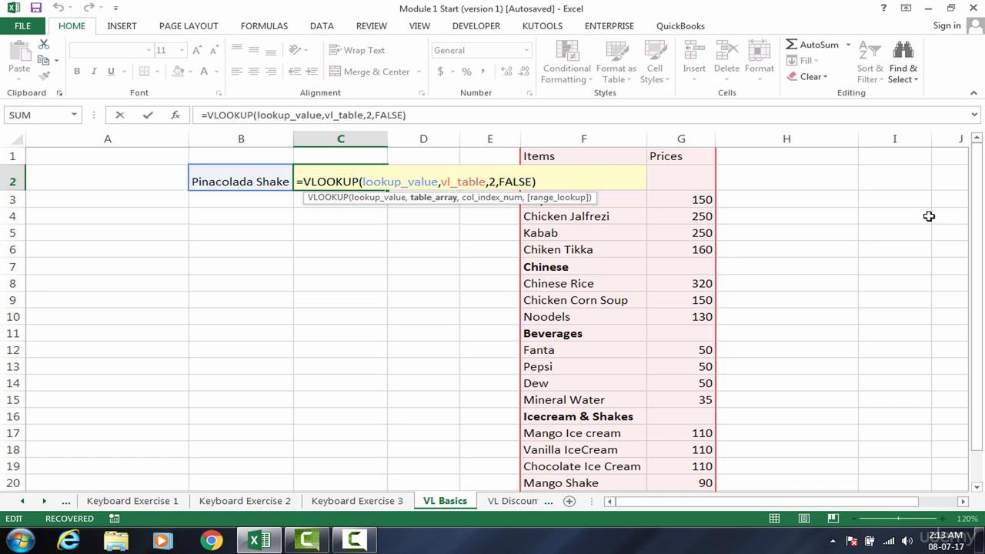
left_click_drag(974, 198, 978, 252)
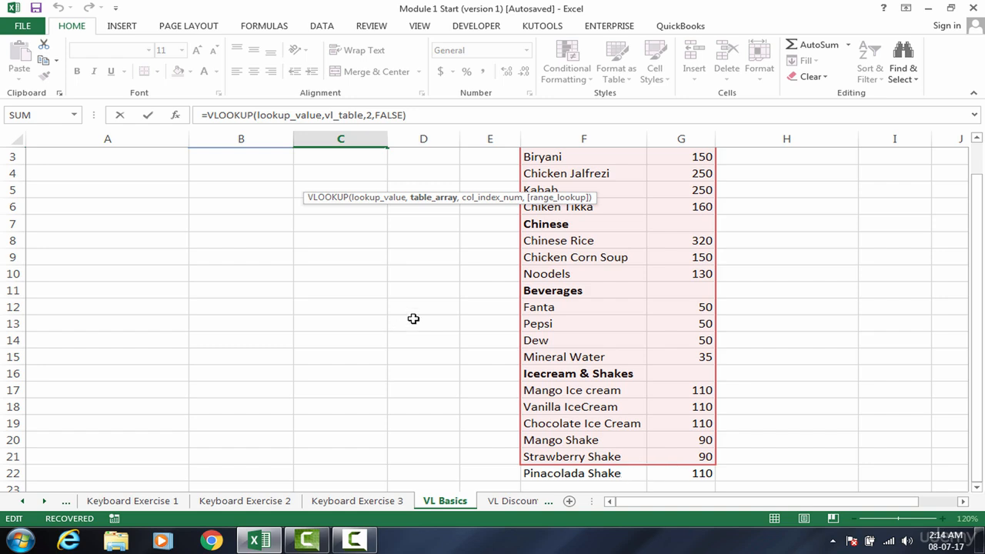
left_click_drag(979, 318, 975, 222)
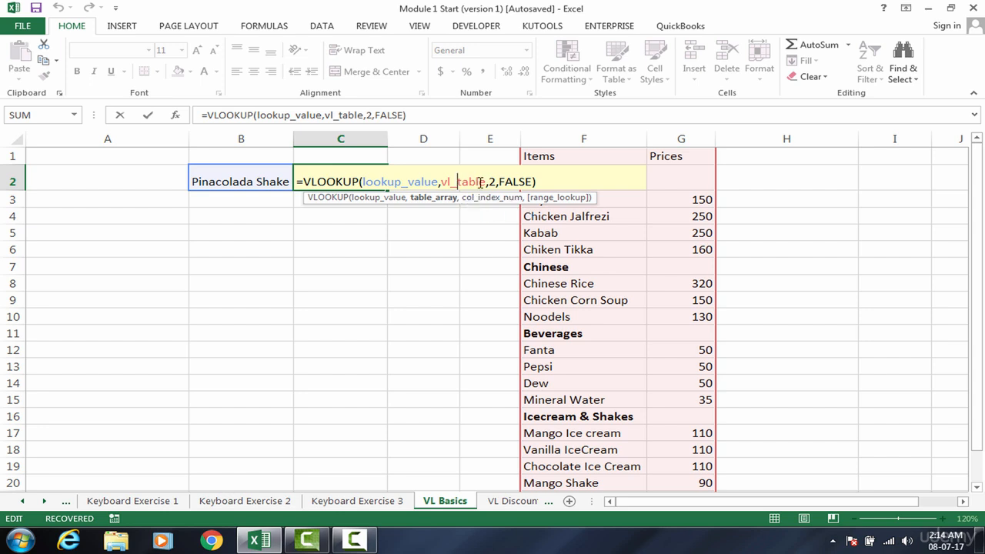
key("ctrl+Return")
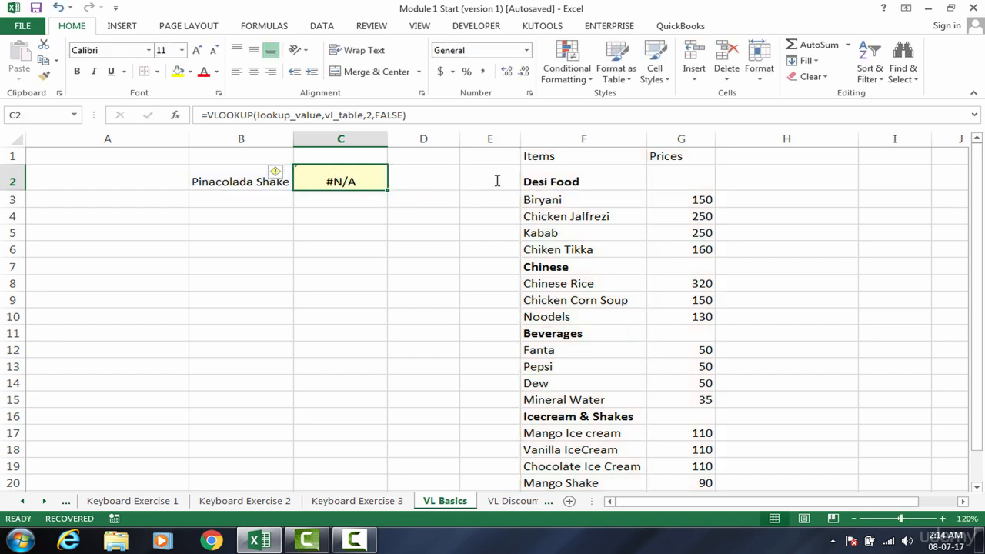
double_click(361, 181)
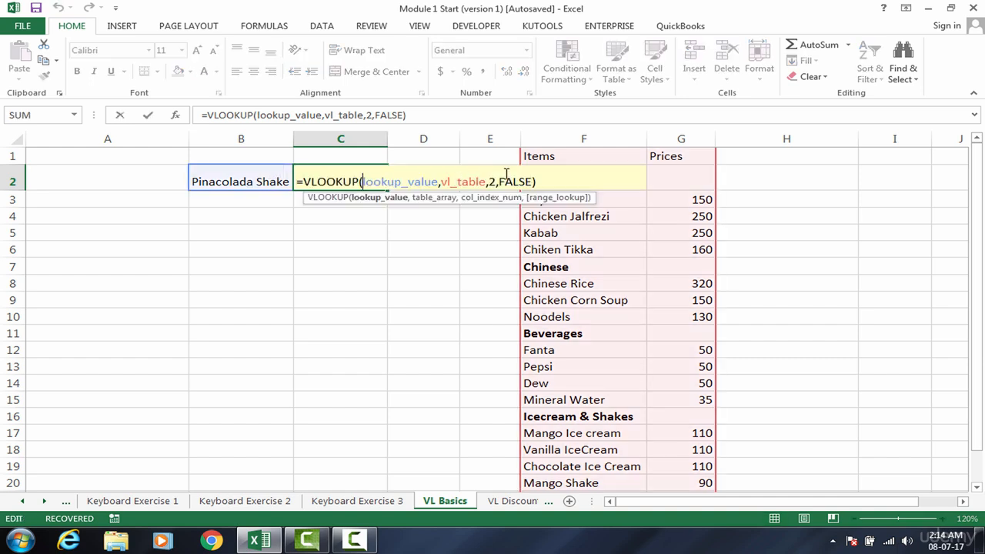
key("ctrl+Return")
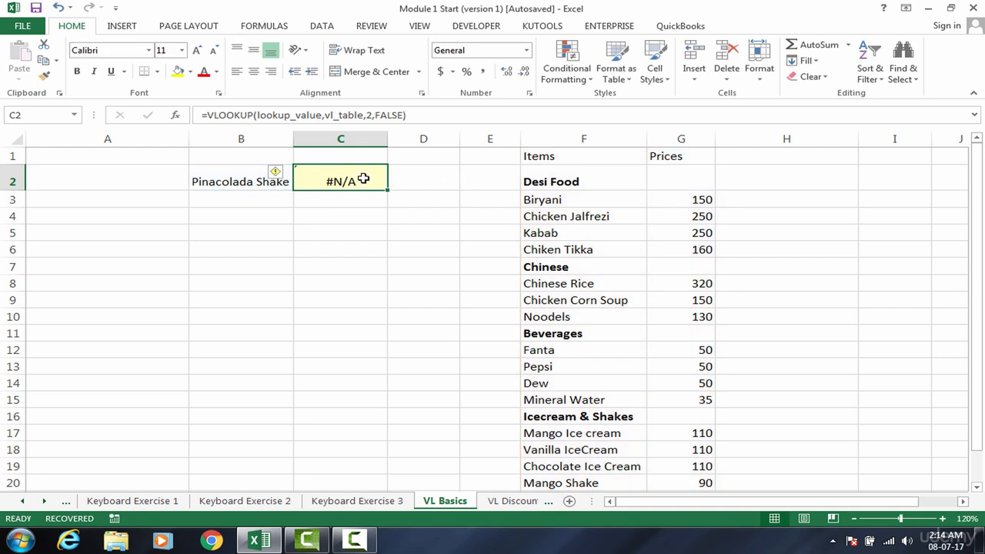
double_click(363, 178)
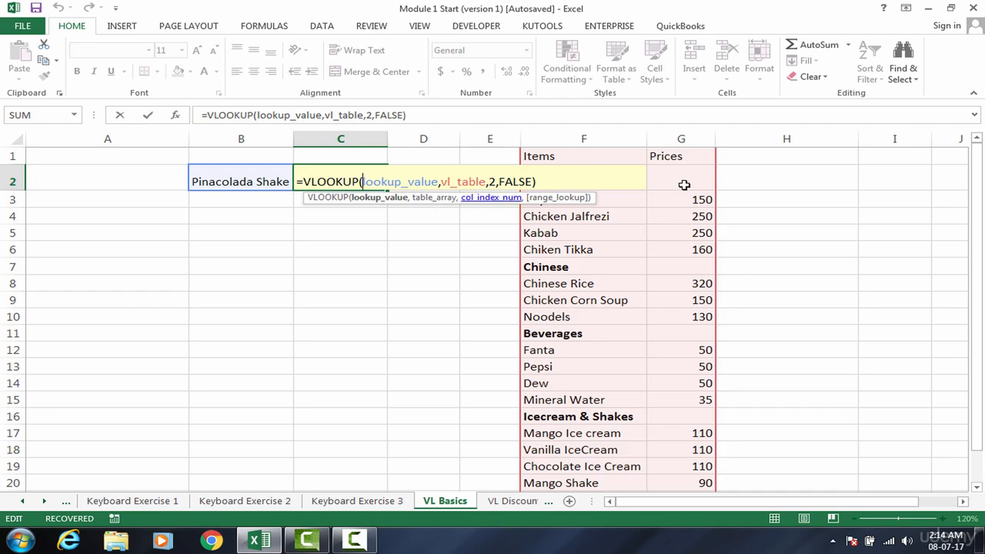
key("F1")
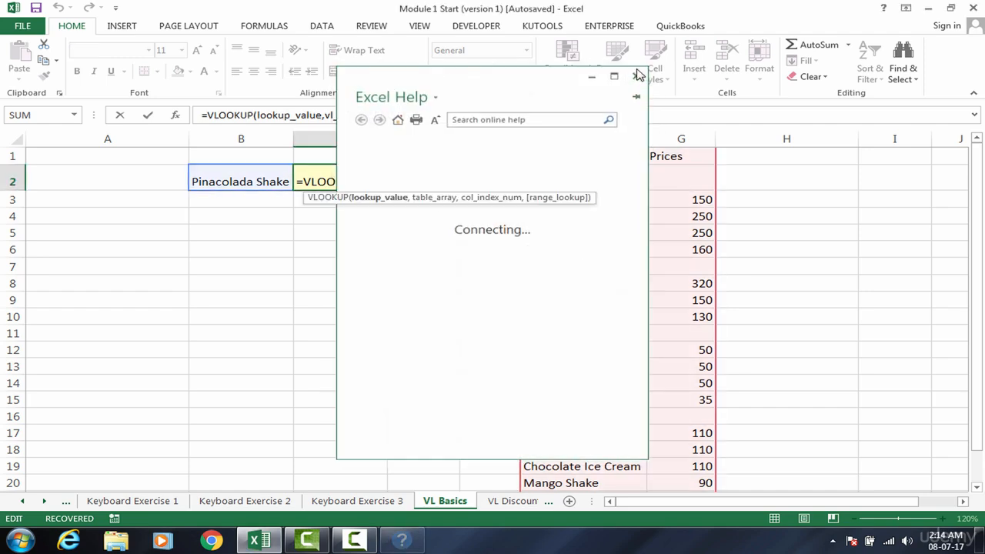
left_click(638, 73)
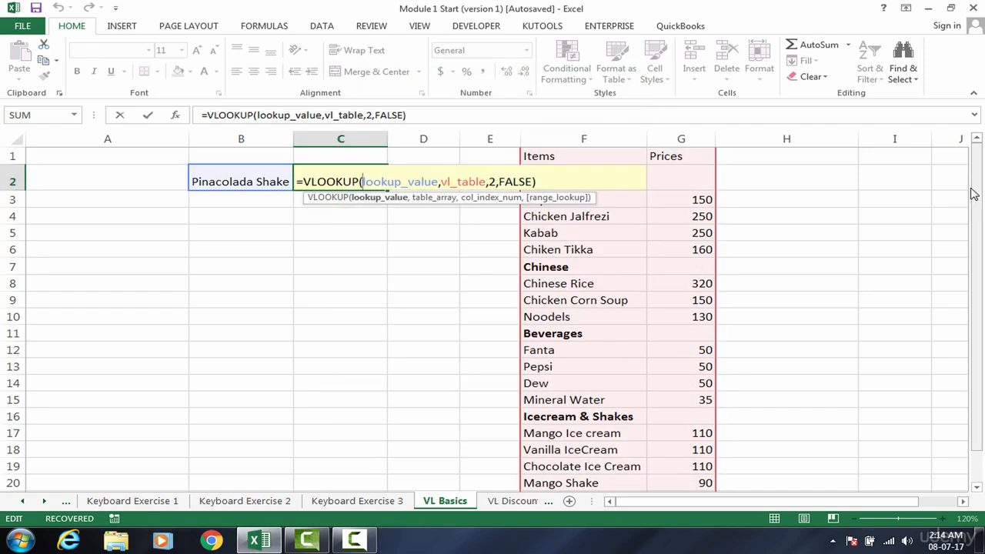
key("ctrl+Return")
left_click_drag(975, 196, 975, 192)
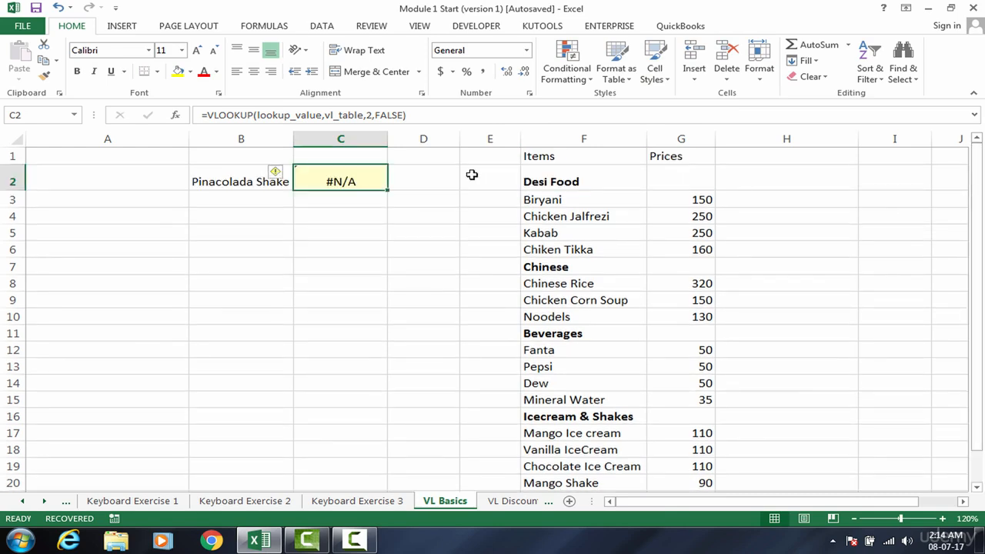
double_click(365, 180)
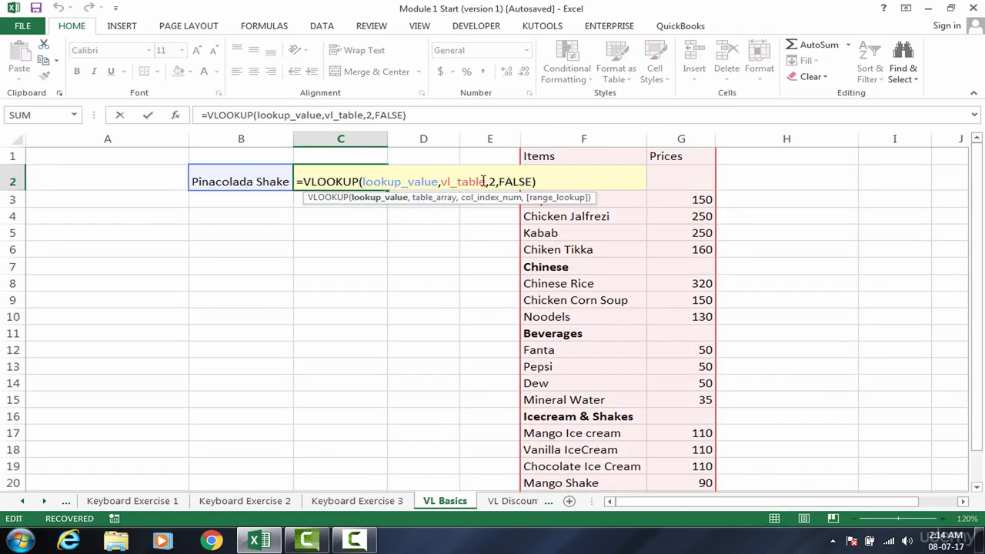
key("ctrl+Return")
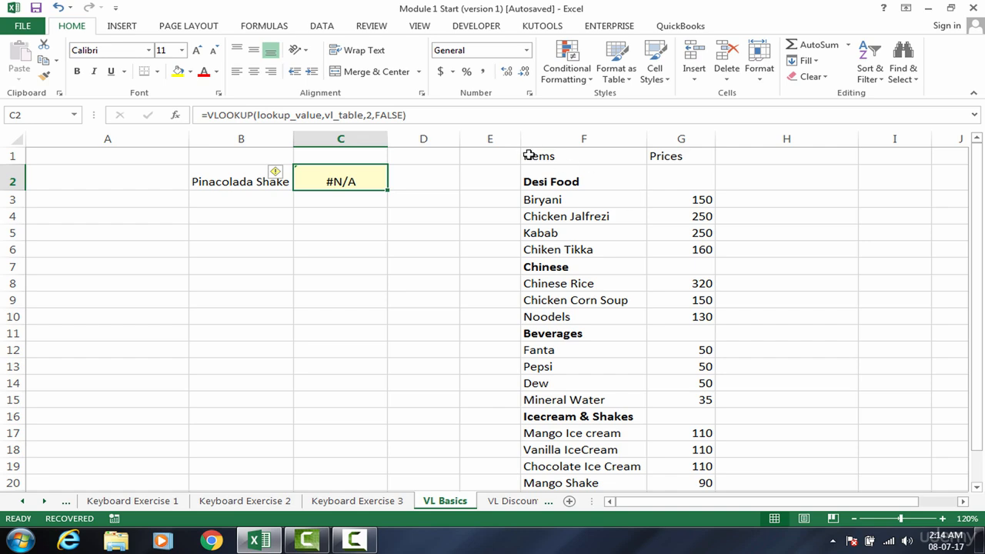
- Open the Name Manager and select the vl_table name in the list of defined names
left_click(551, 218)
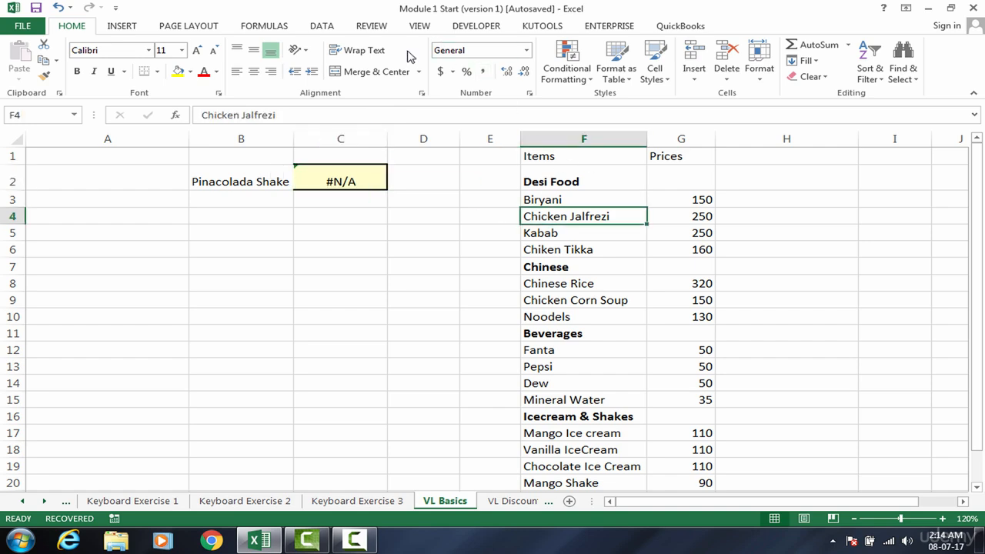
left_click(276, 27)
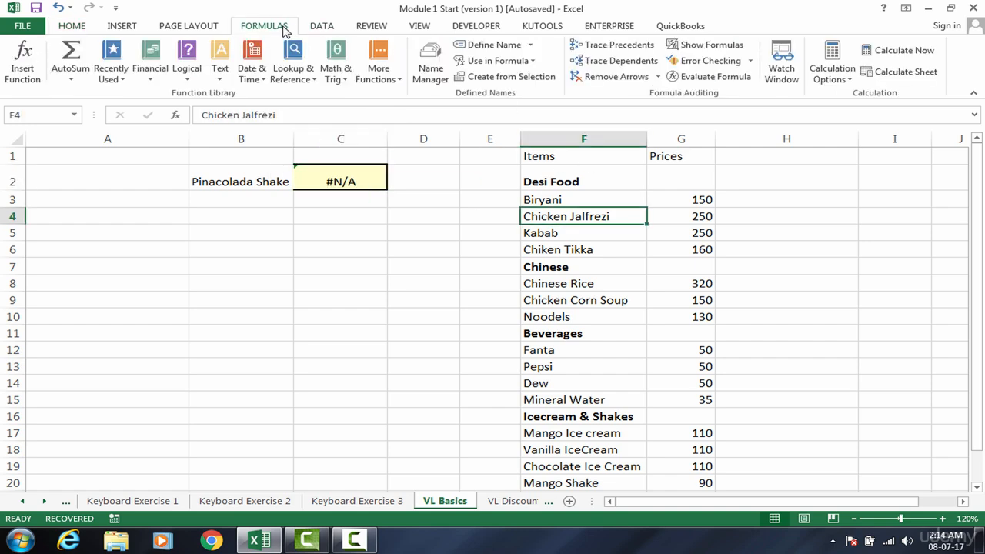
left_click(435, 76)
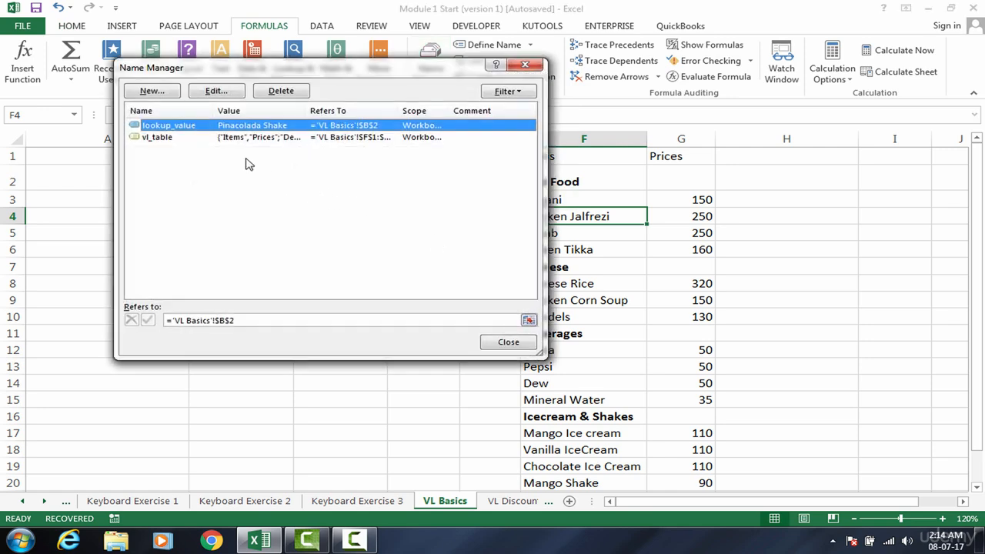
left_click_drag(275, 69, 251, 66)
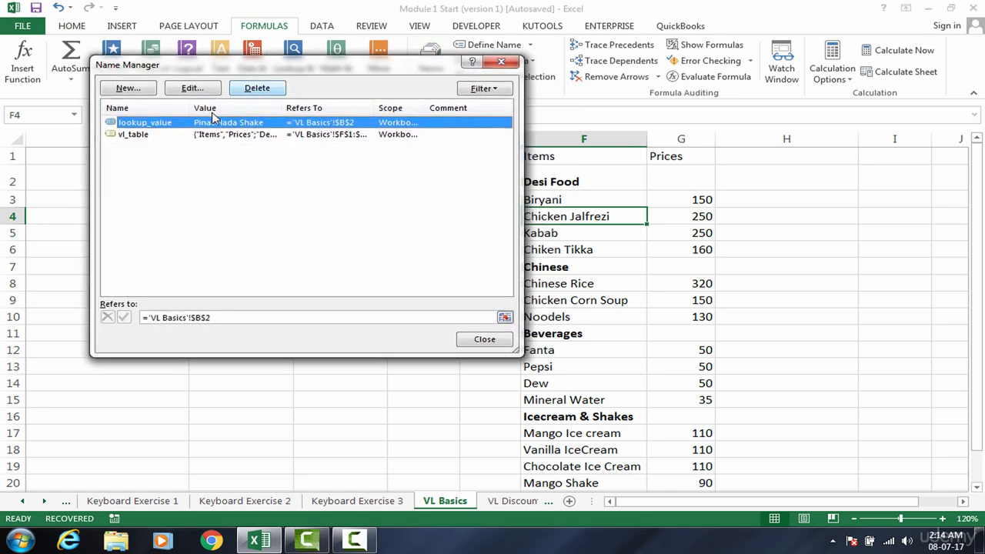
left_click(159, 136)
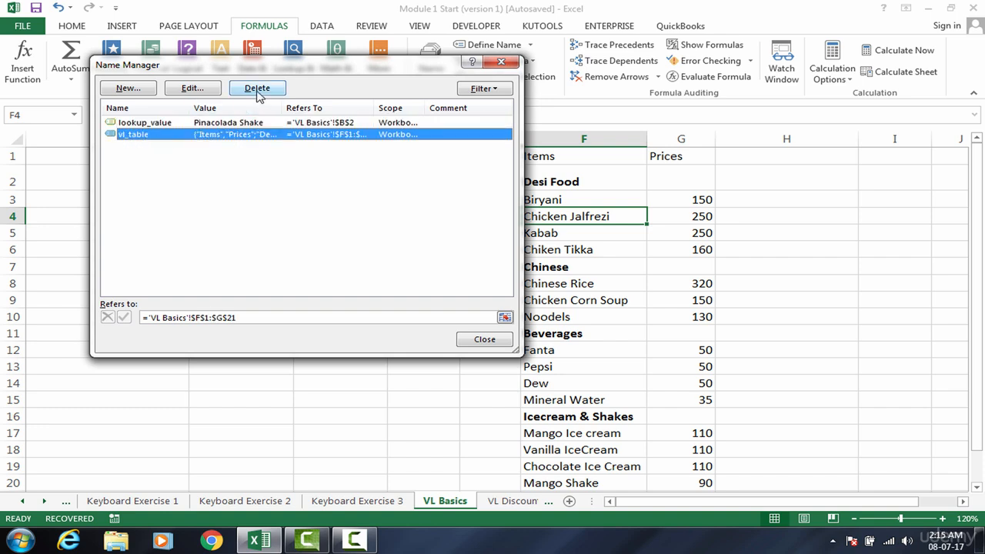
left_click(203, 124, "ctrl")
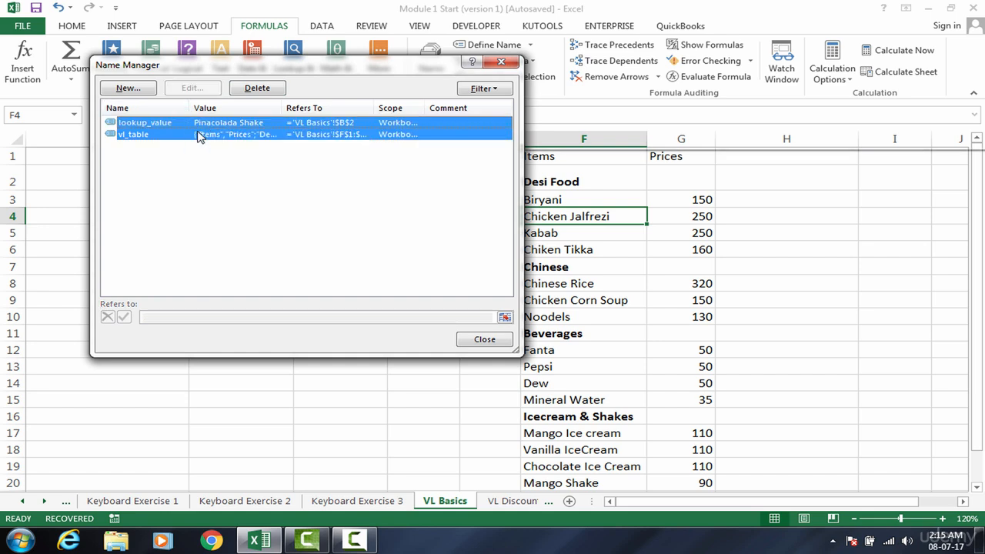
left_click(198, 135)
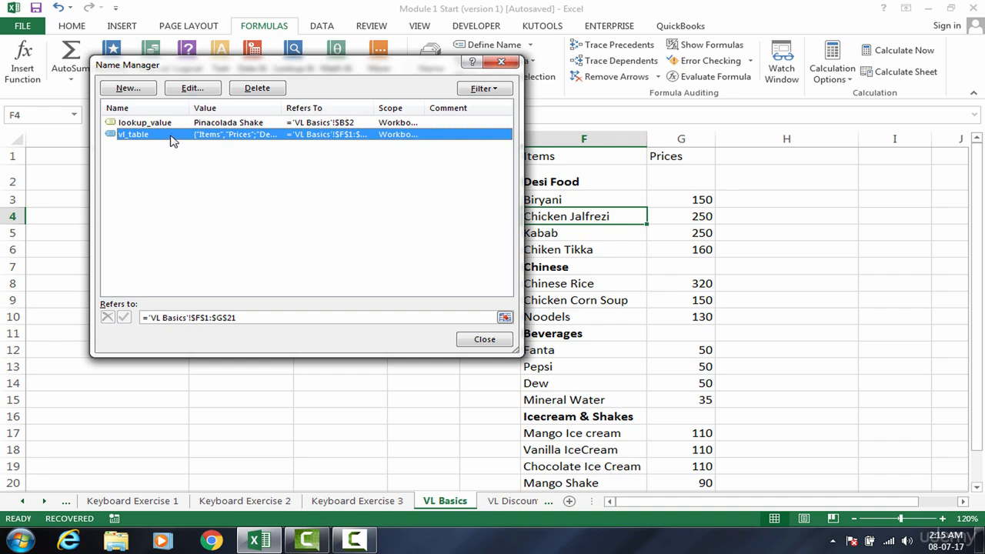
- Extend the vl_table name to refer to ='VL Basics'!$F$1:$G$22 and close the Name Manager
double_click(172, 137)
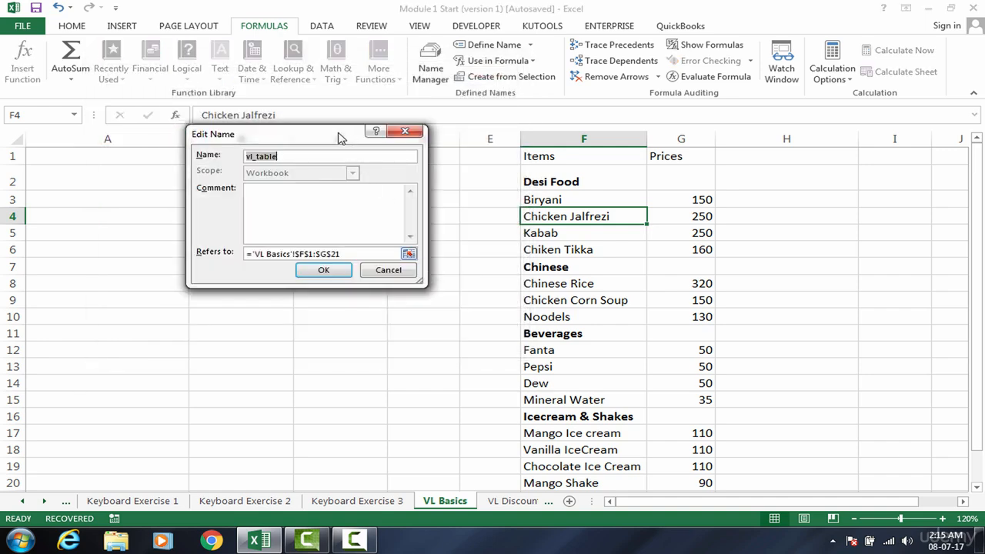
left_click_drag(341, 137, 333, 110)
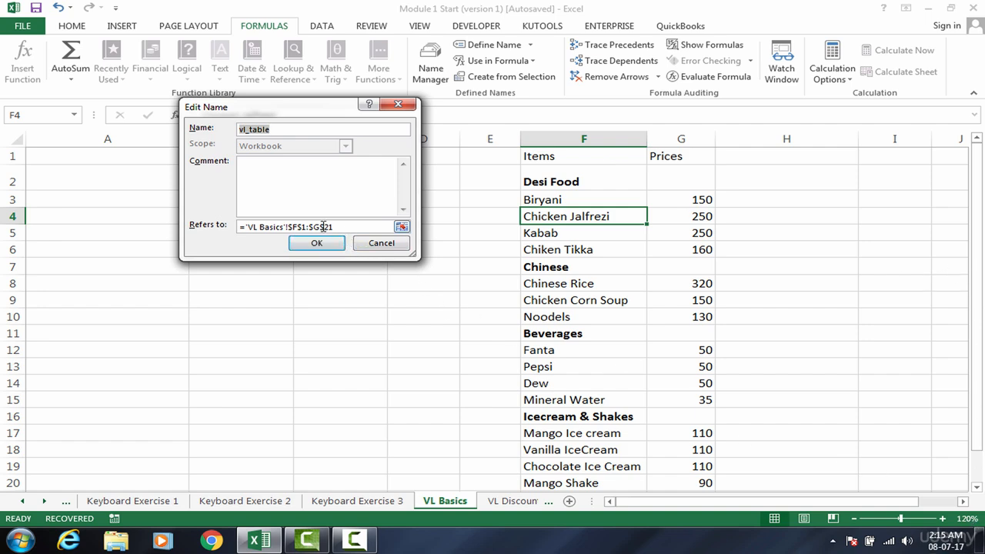
left_click(340, 225)
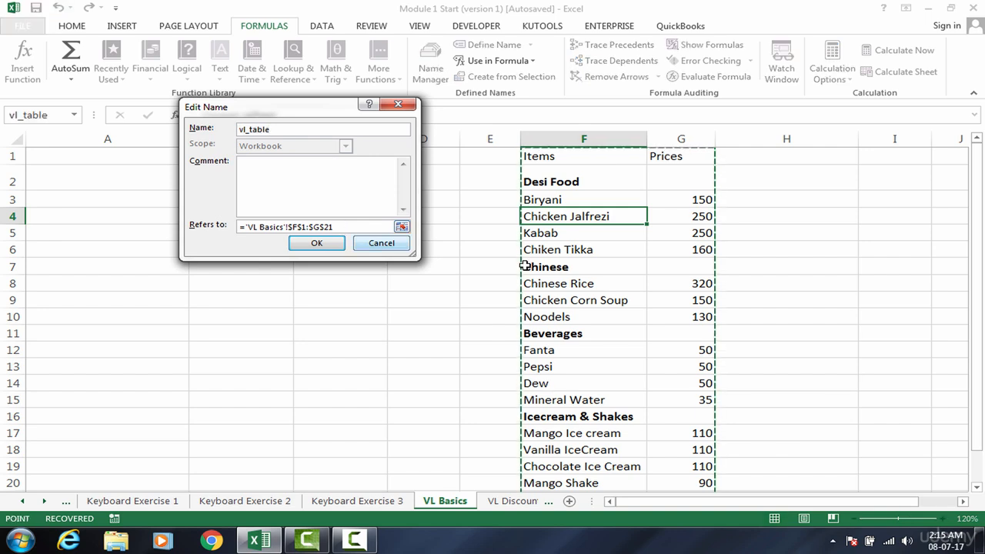
left_click_drag(979, 285, 975, 287)
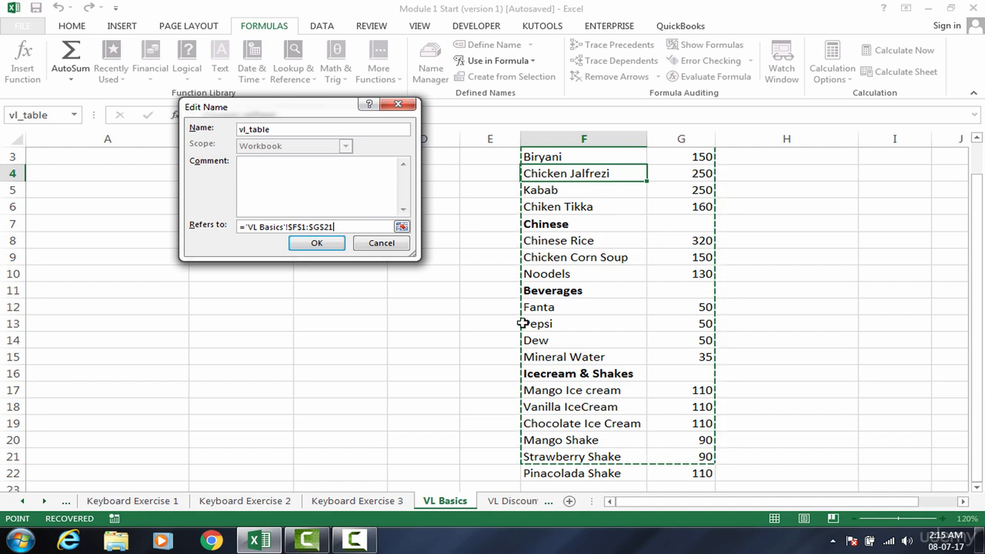
key("BackSpace")
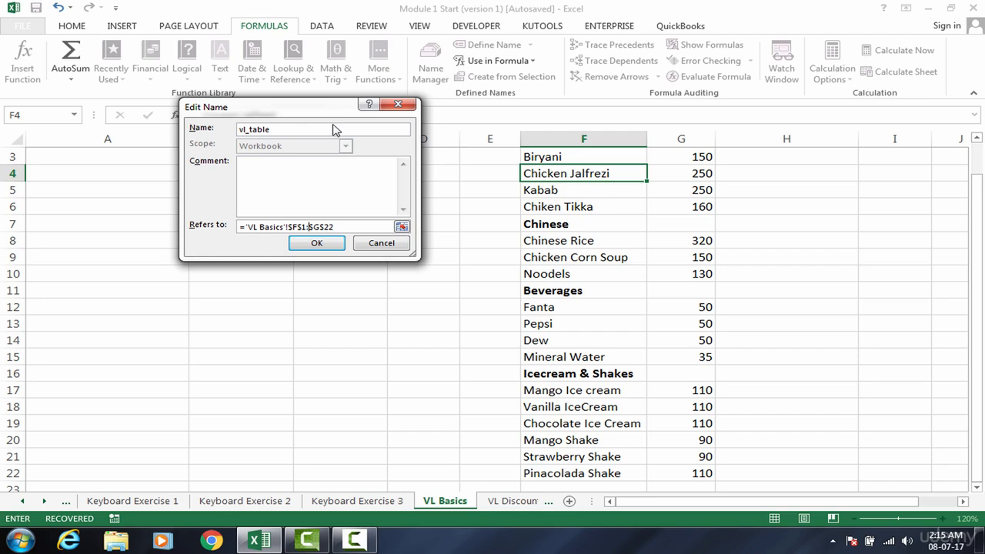
left_click(333, 227)
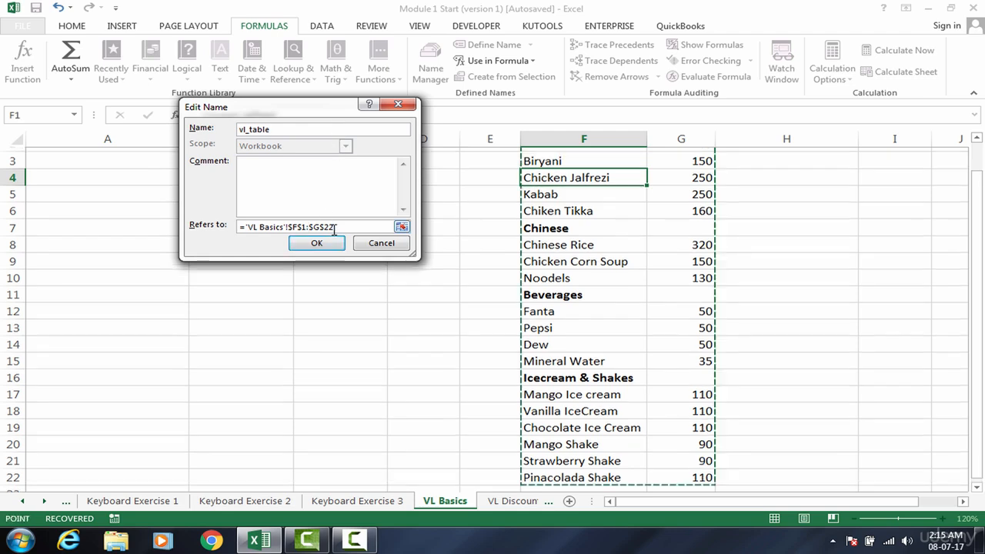
left_click_drag(978, 361, 981, 382)
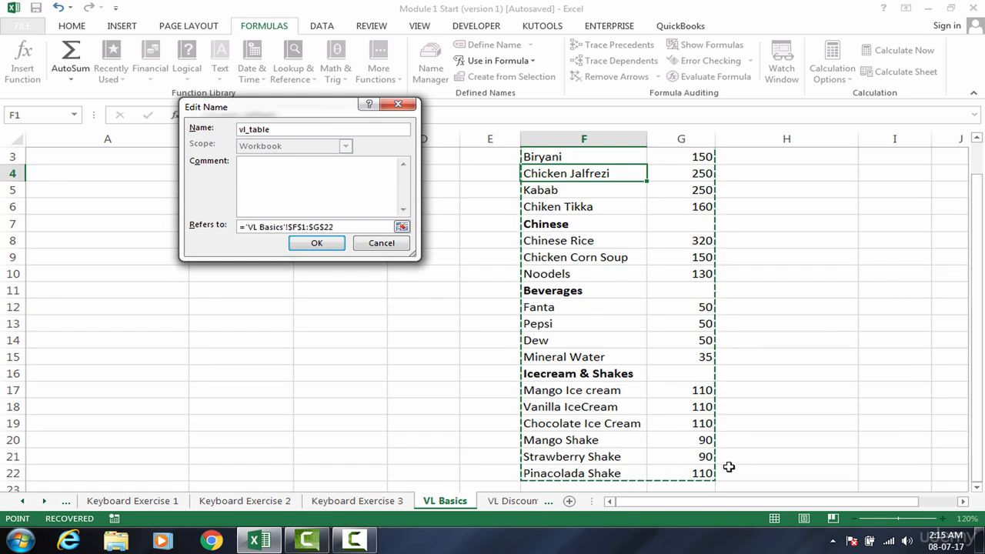
left_click(326, 252)
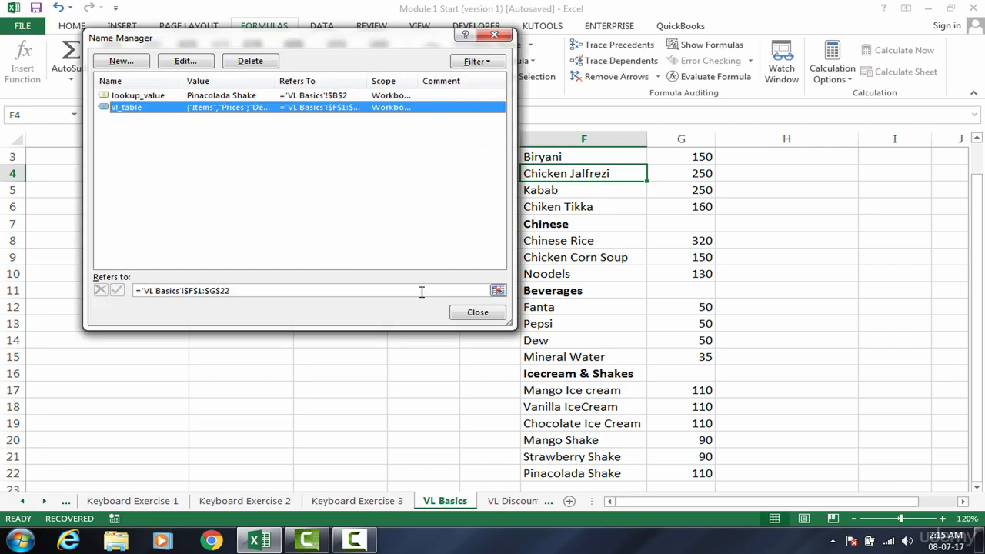
left_click(477, 313)
- Check the price that the VLOOKUP formula in C2 returns for Pinacolada Shake
left_click(882, 305)
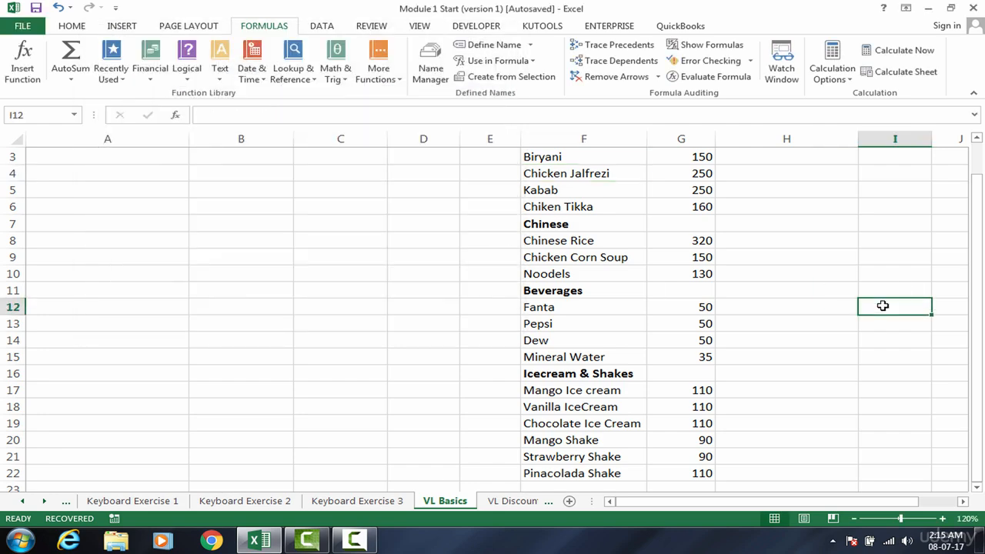
left_click_drag(977, 325, 976, 258)
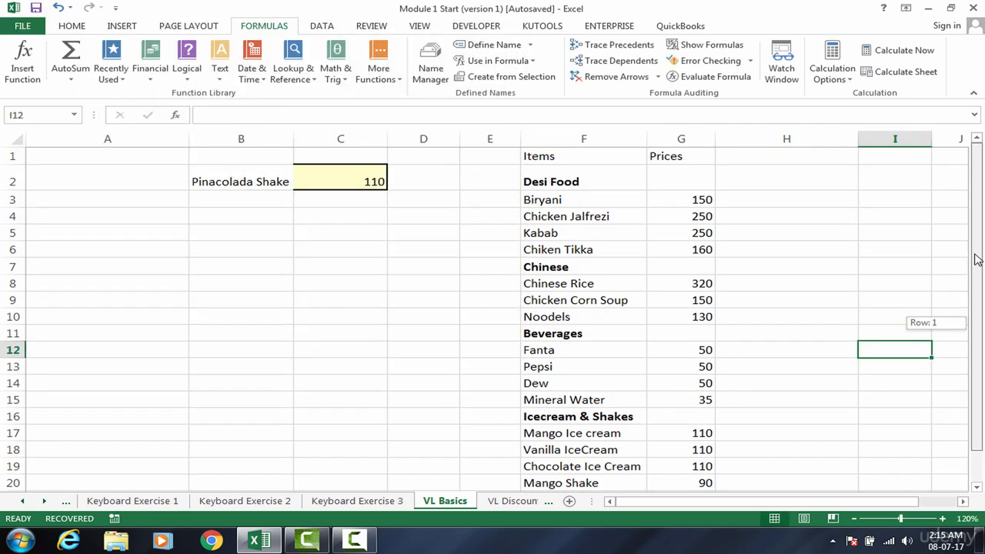
left_click(489, 272)
left_click(327, 169)
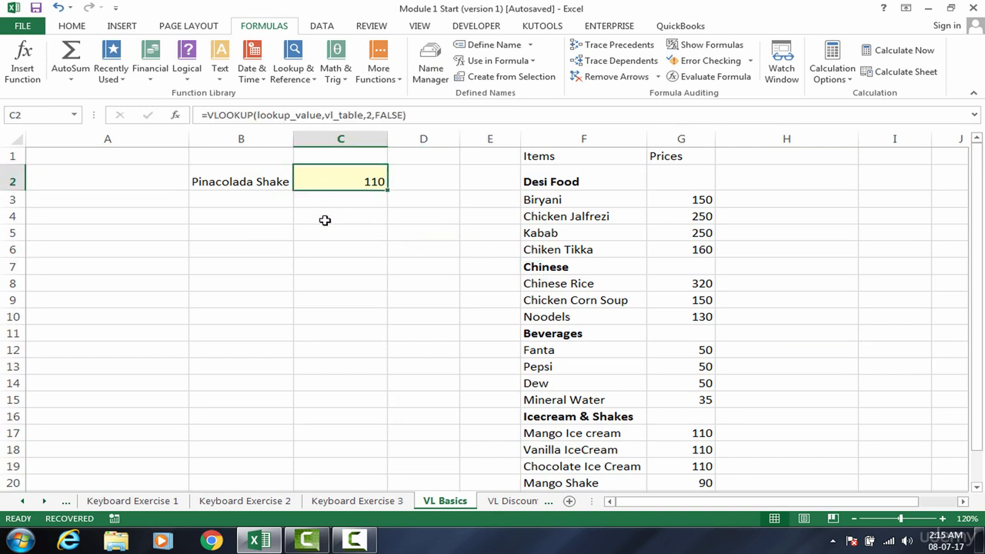
left_click(322, 250)
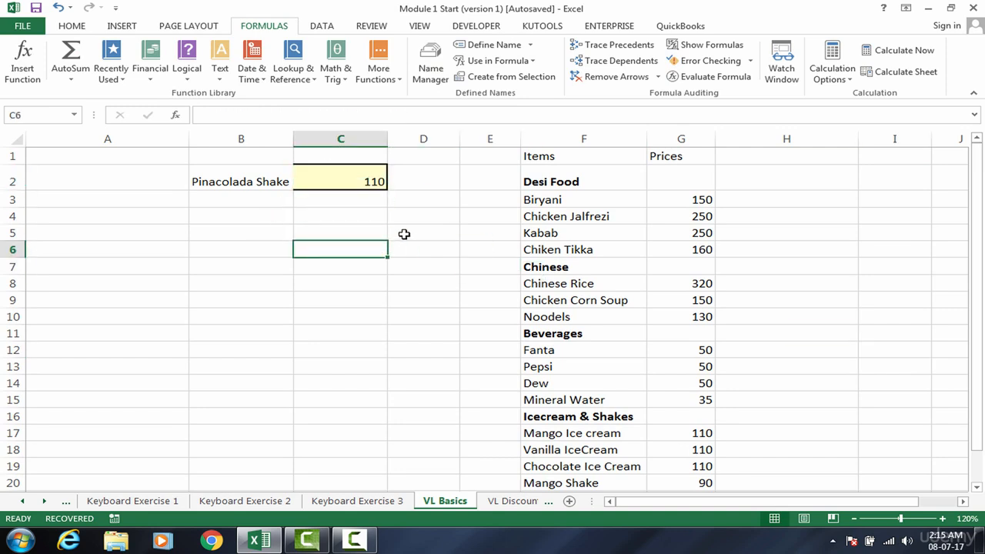
left_click(359, 181)
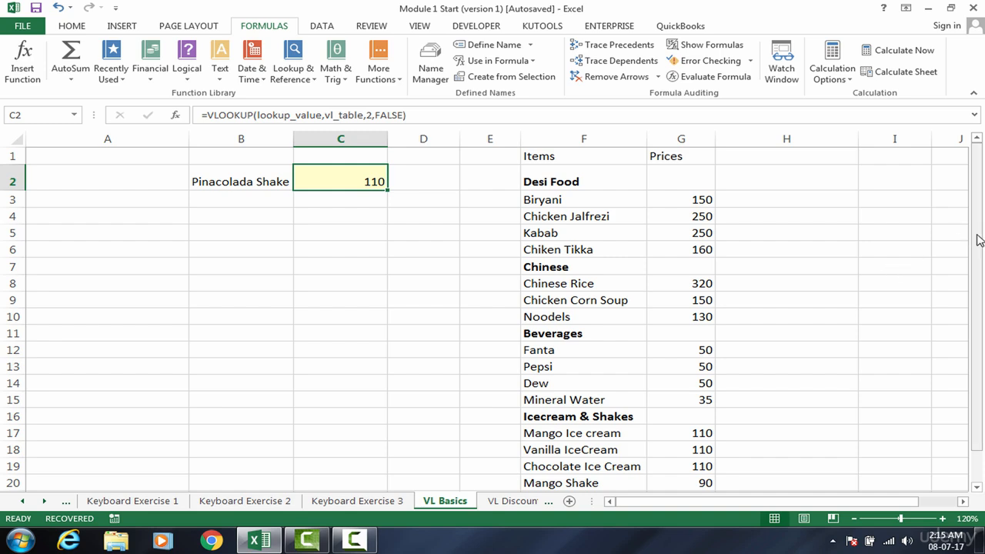
- Add a new item called new shake with a price of 120 in row 23, below Pinacolada Shake
left_click_drag(980, 241, 980, 254)
left_click(609, 473)
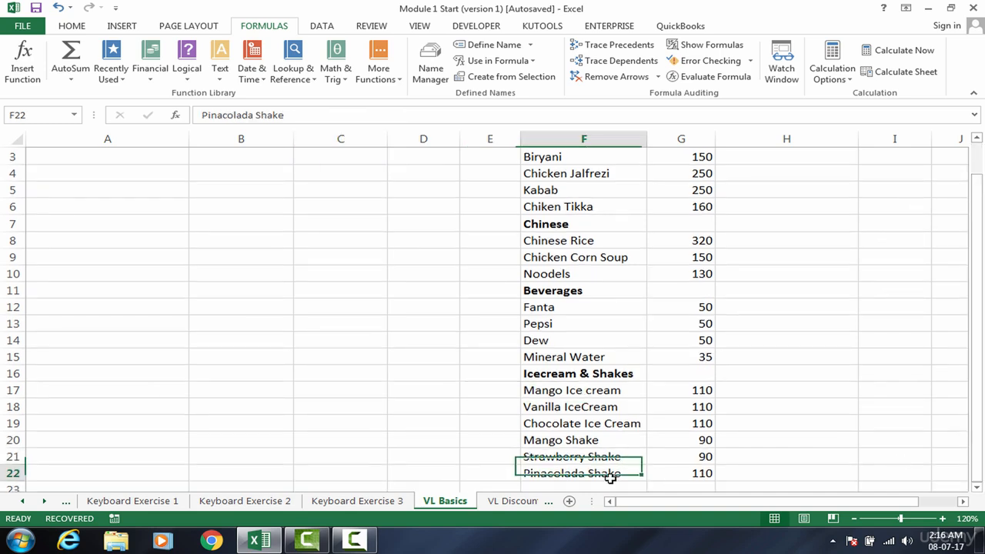
left_click(616, 489)
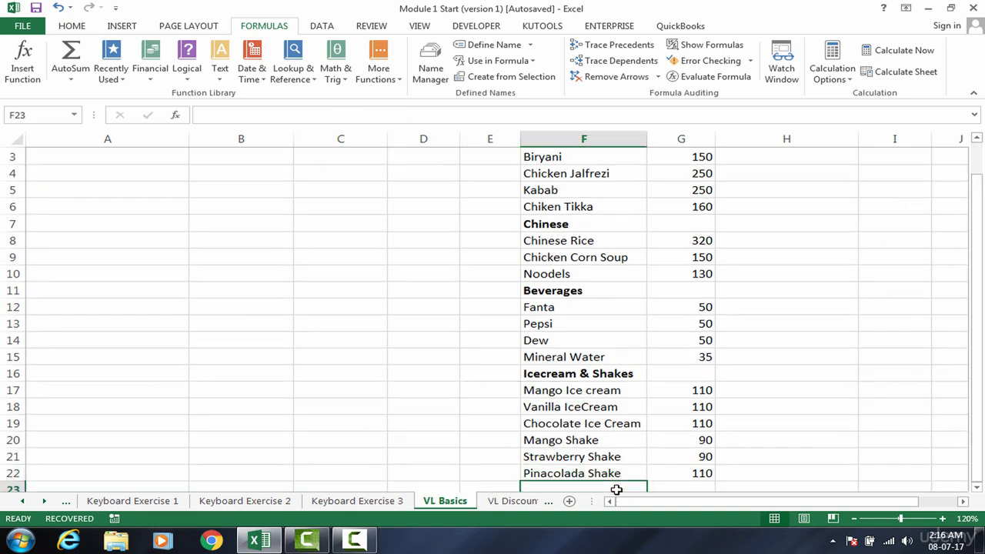
type("new shake")
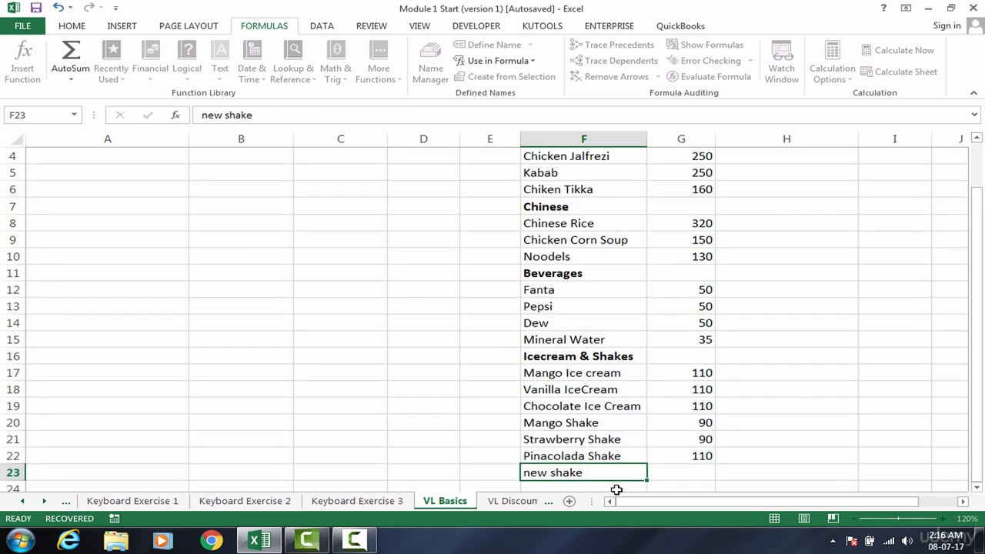
key("Tab")
type("120")
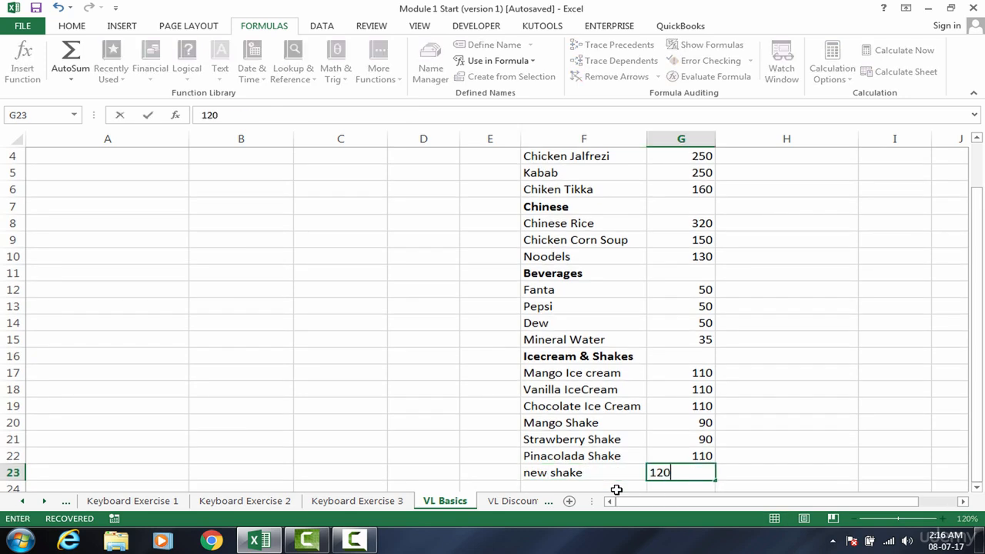
key("Tab")
- Enter New Shake as the item to look up in cell B2
key("Tab")
key("ctrl+Up")
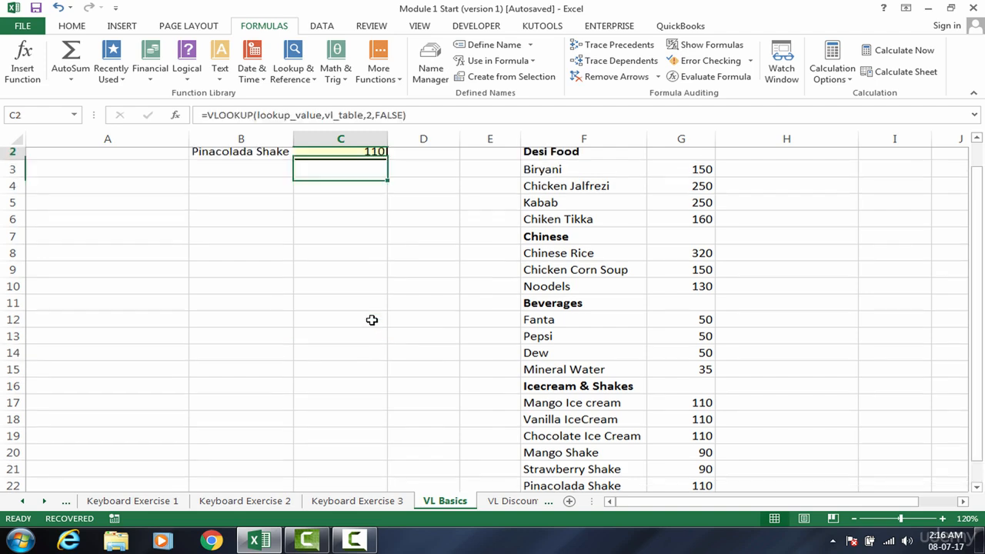
key("Up")
key("Left")
key("Down")
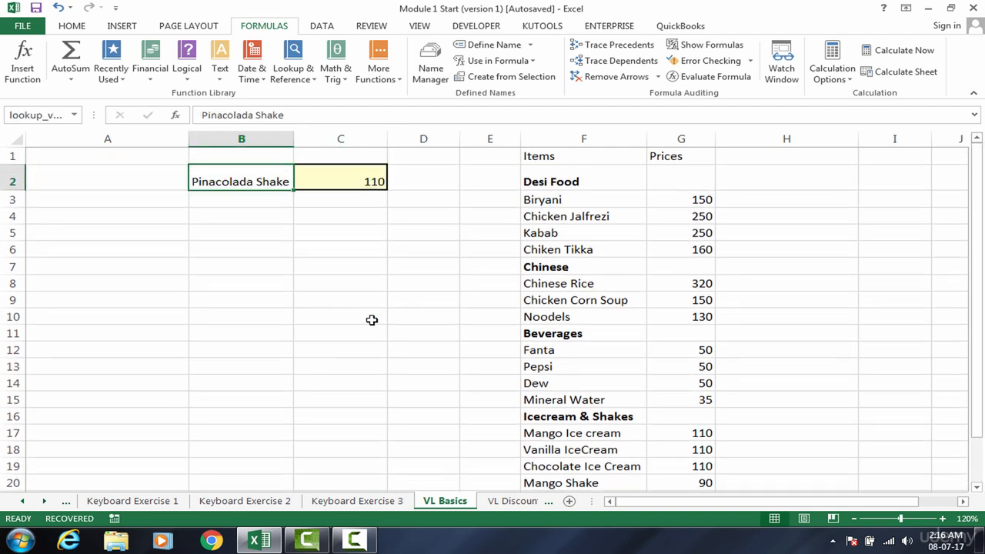
type("New Sha")
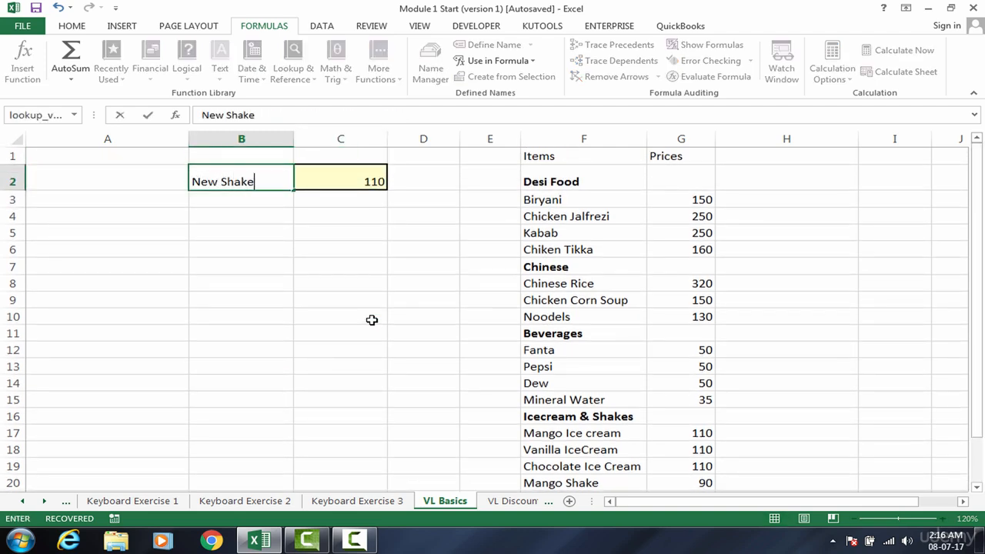
type("ke")
key("Return")
- Inspect the C2 formula and highlight the vl_table range to check whether it includes the new shake row
left_click(351, 177)
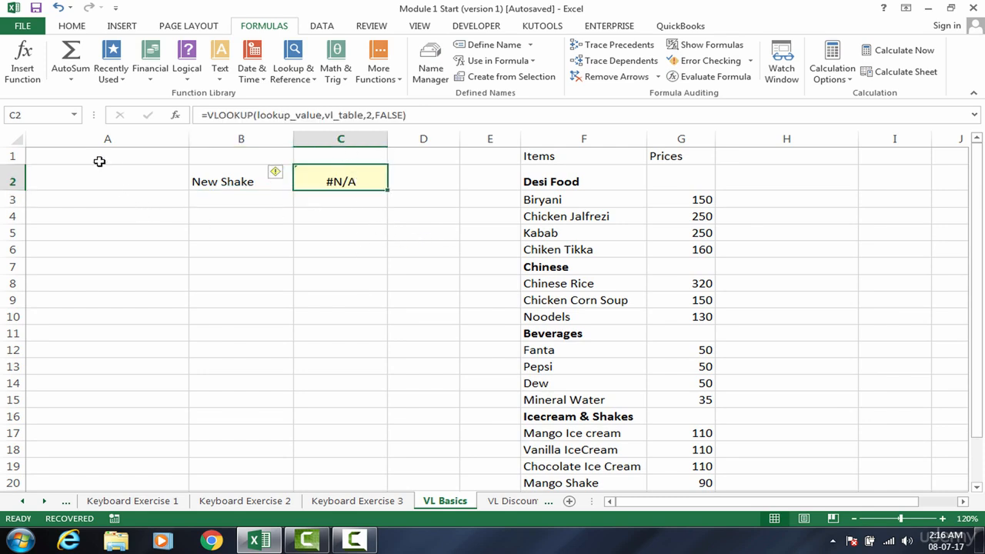
left_click(74, 114)
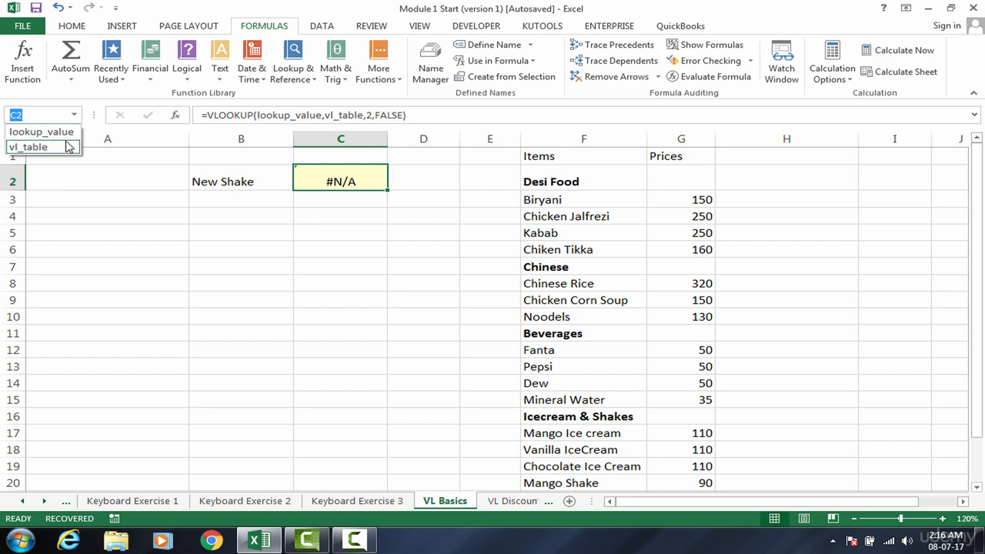
left_click(65, 154)
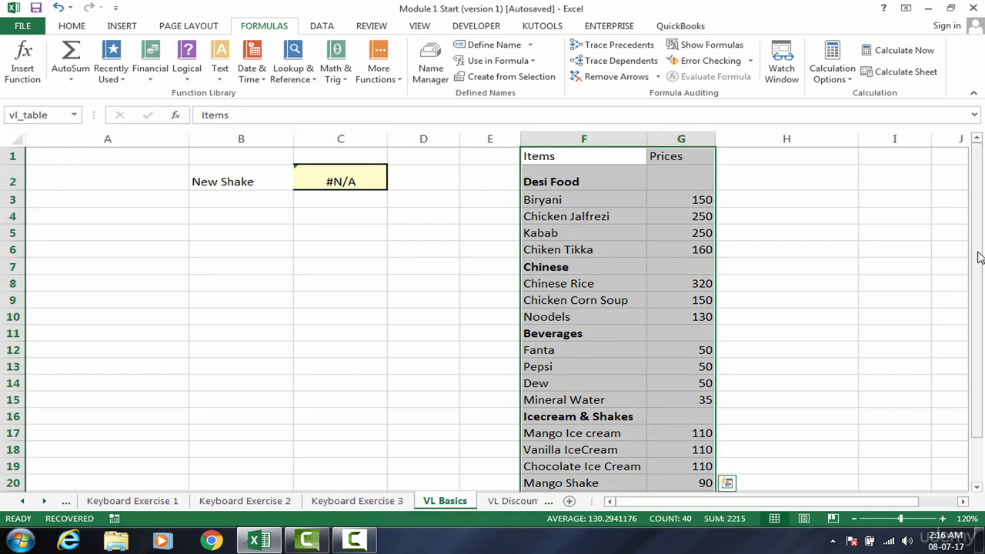
left_click_drag(979, 254, 979, 304)
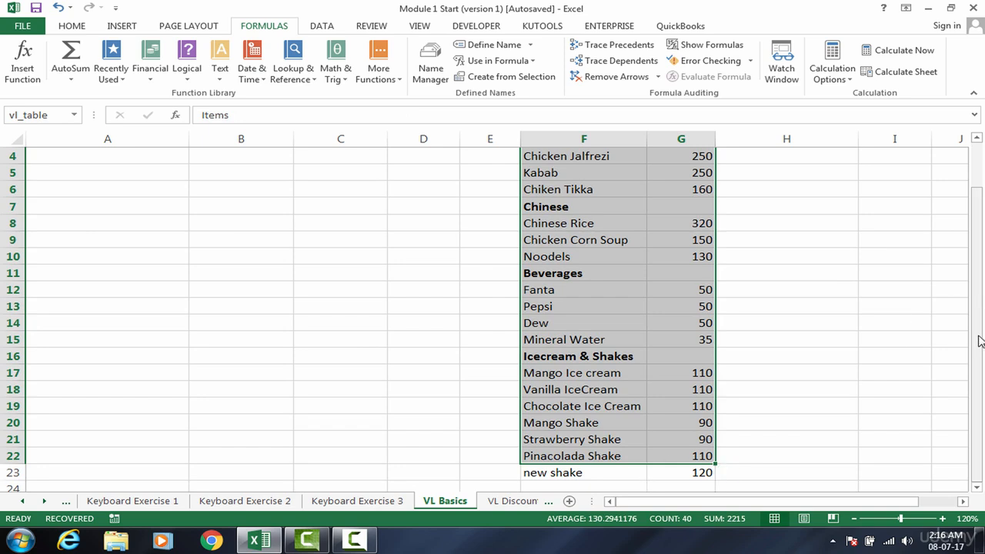
left_click_drag(979, 341, 977, 213)
left_click(437, 253)
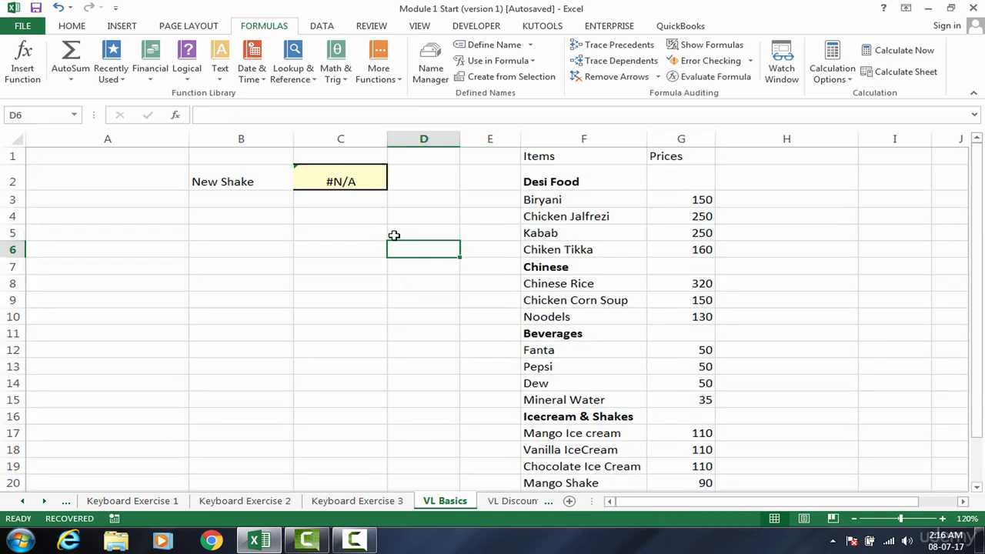
left_click(341, 181)
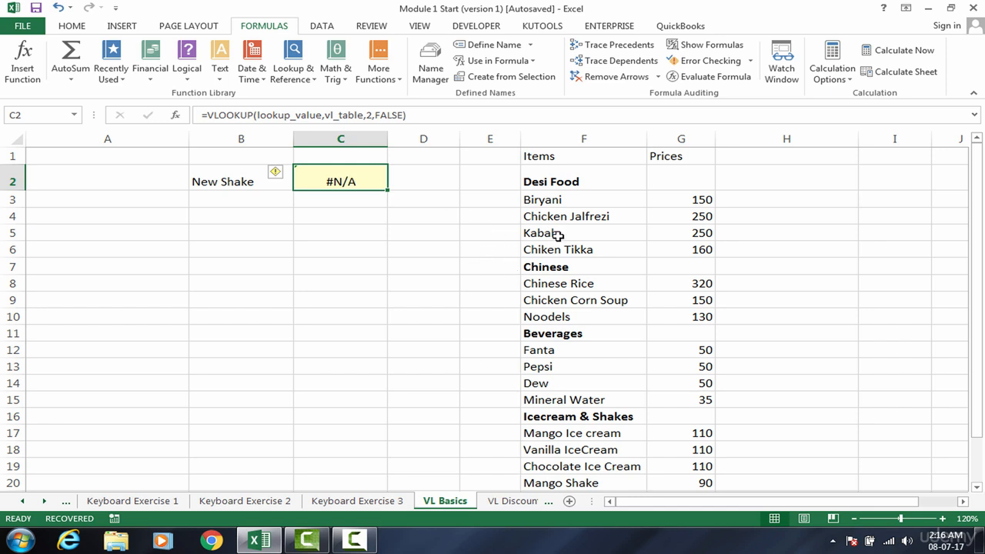
left_click(482, 236)
left_click(433, 194)
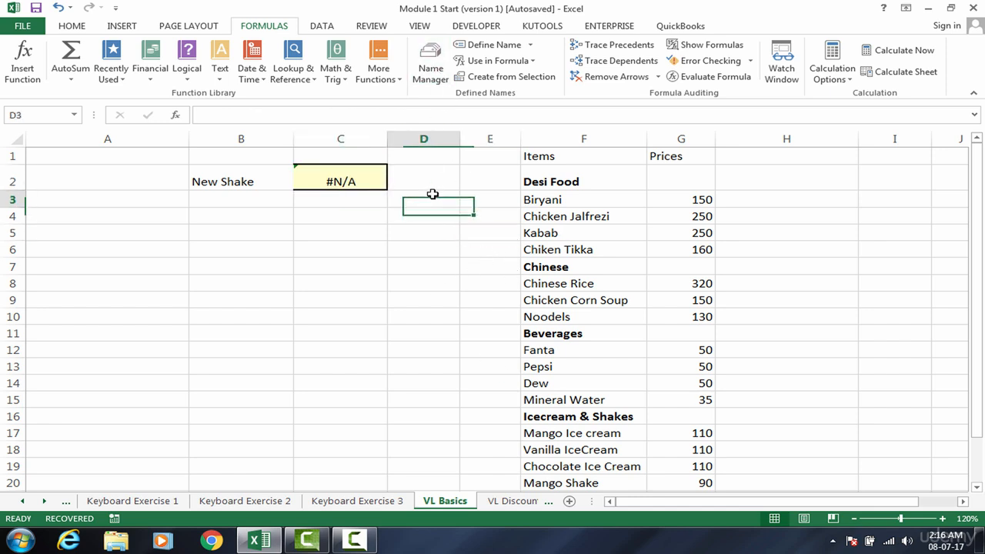
left_click(589, 182)
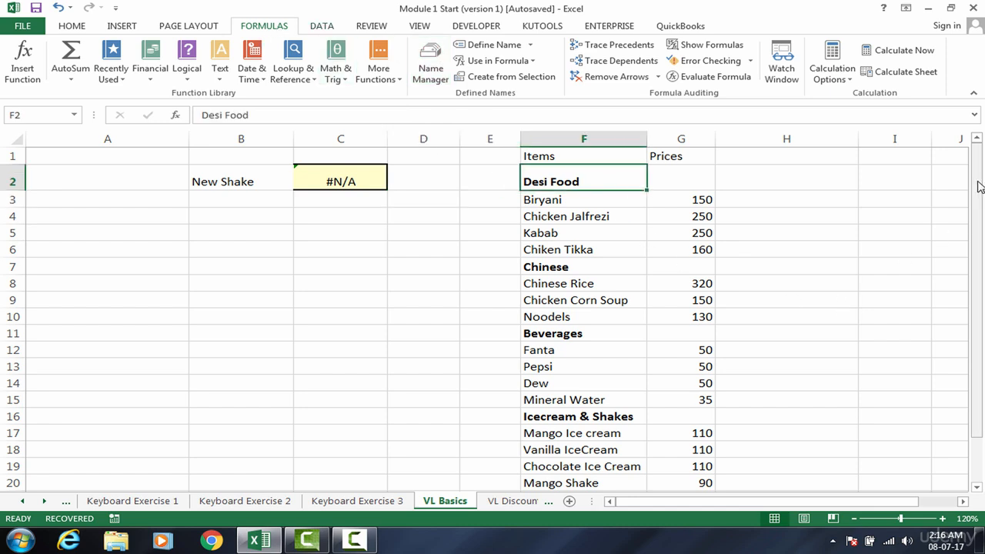
left_click(596, 398)
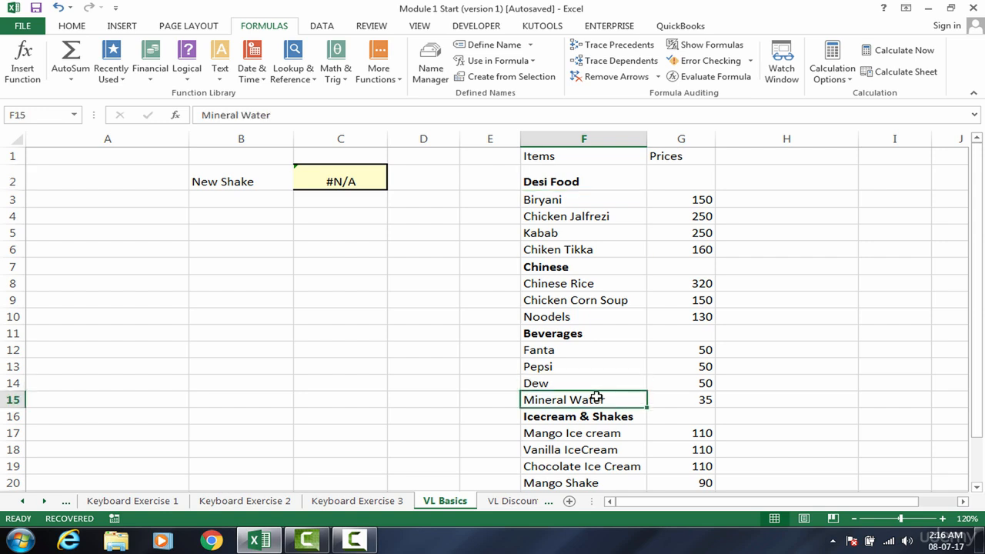
left_click(461, 276)
left_click(575, 244)
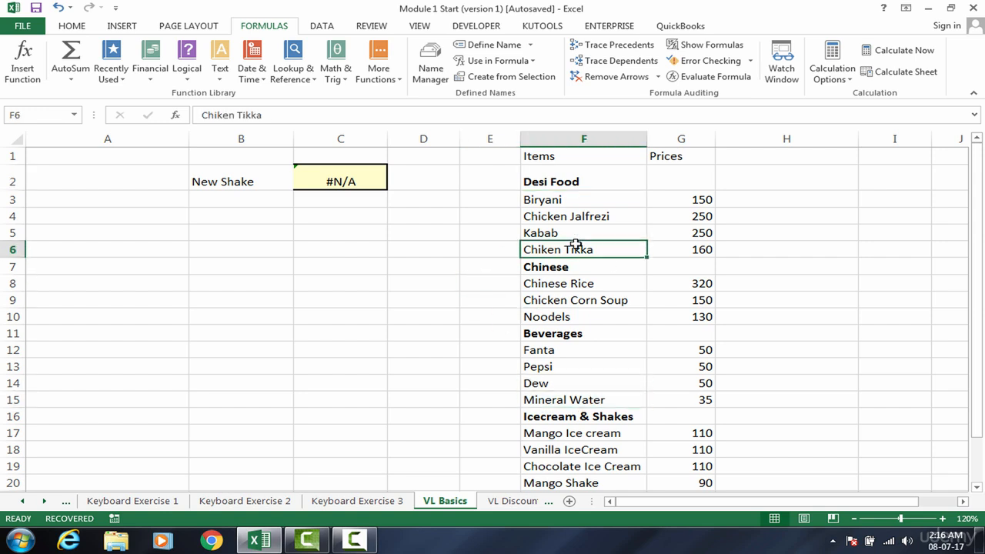
left_click(489, 242)
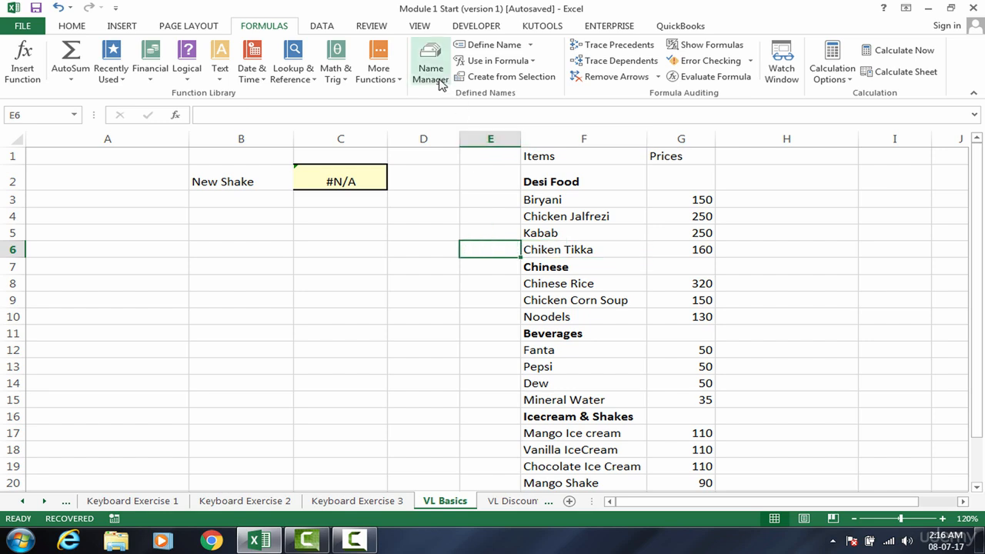
- Highlight the Items and Prices data in columns F and G, examining whether whole columns would cover the newly added rows
left_click_drag(551, 160, 657, 417)
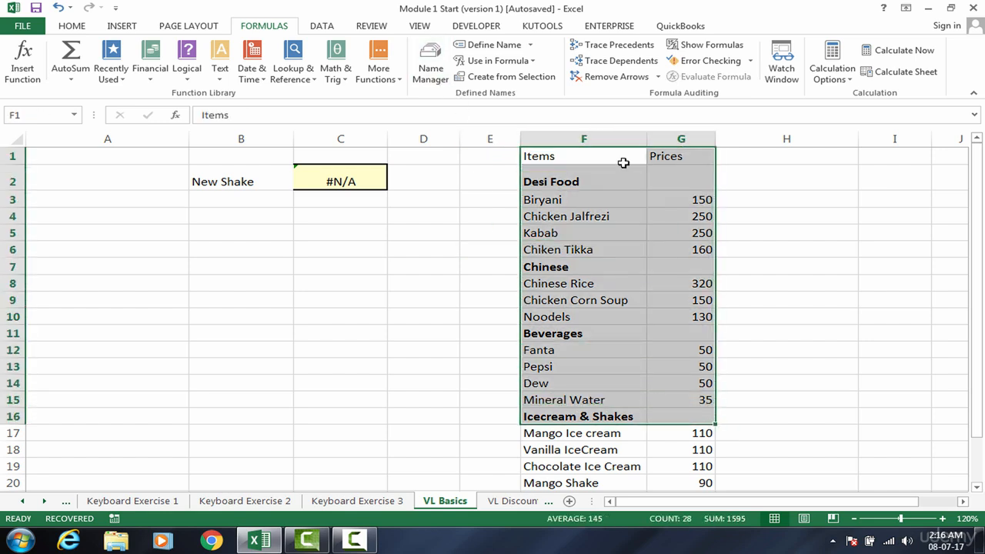
left_click_drag(599, 135, 664, 136)
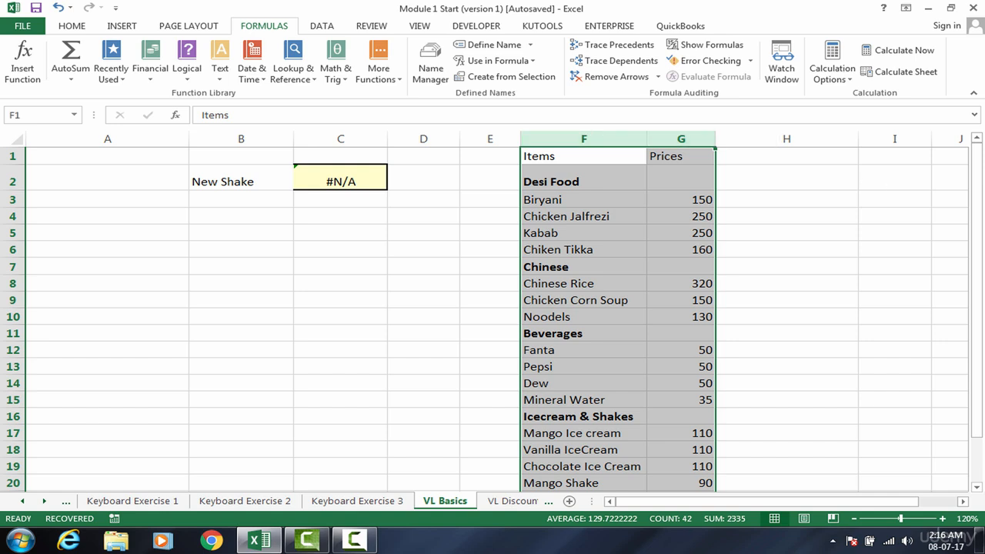
left_click_drag(977, 211, 975, 218)
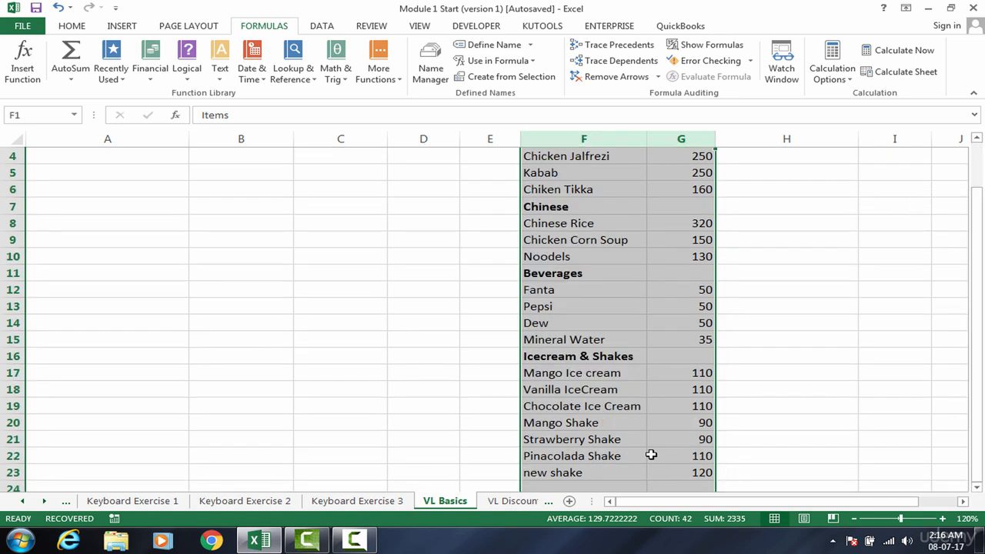
left_click(574, 143)
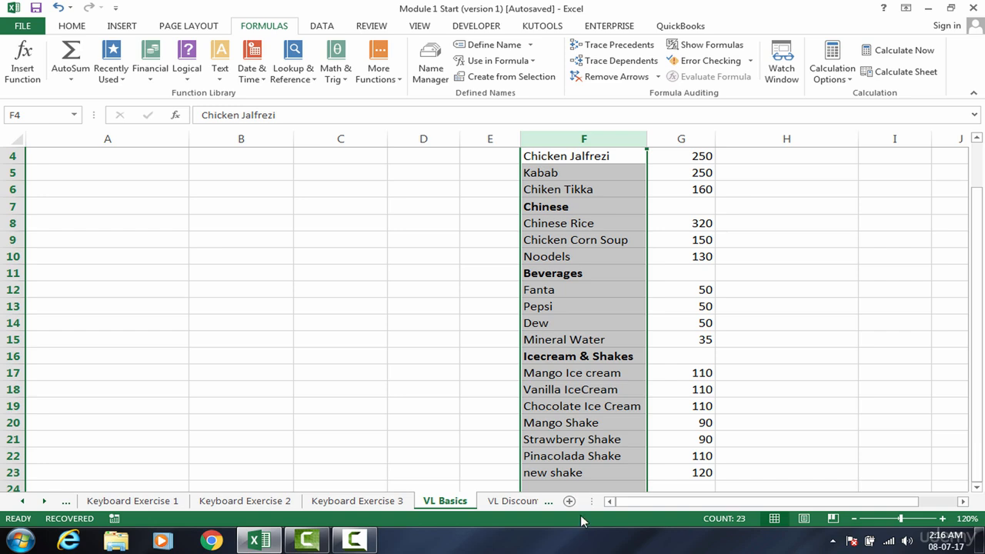
left_click(680, 137)
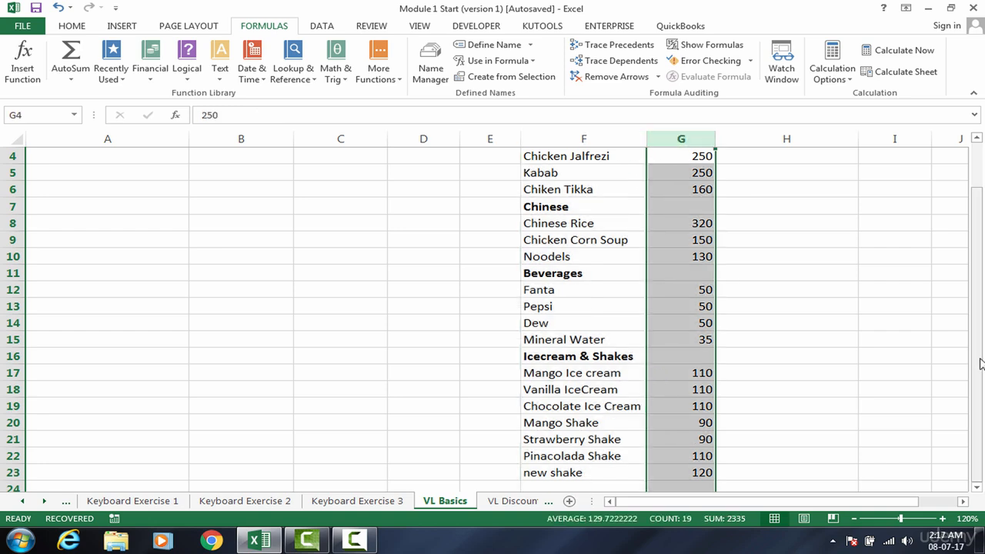
left_click_drag(980, 365, 977, 261)
left_click(828, 222)
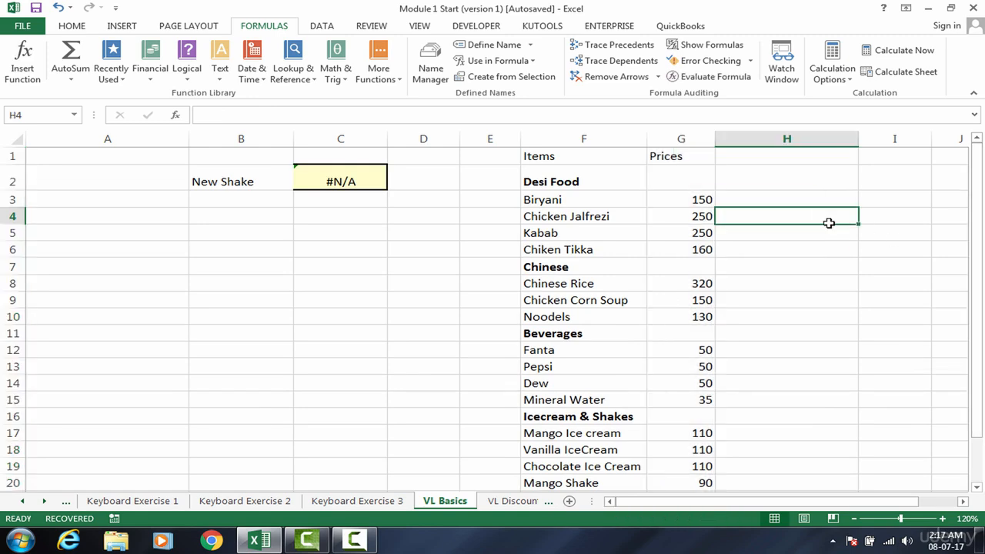
left_click(506, 195)
left_click(439, 248)
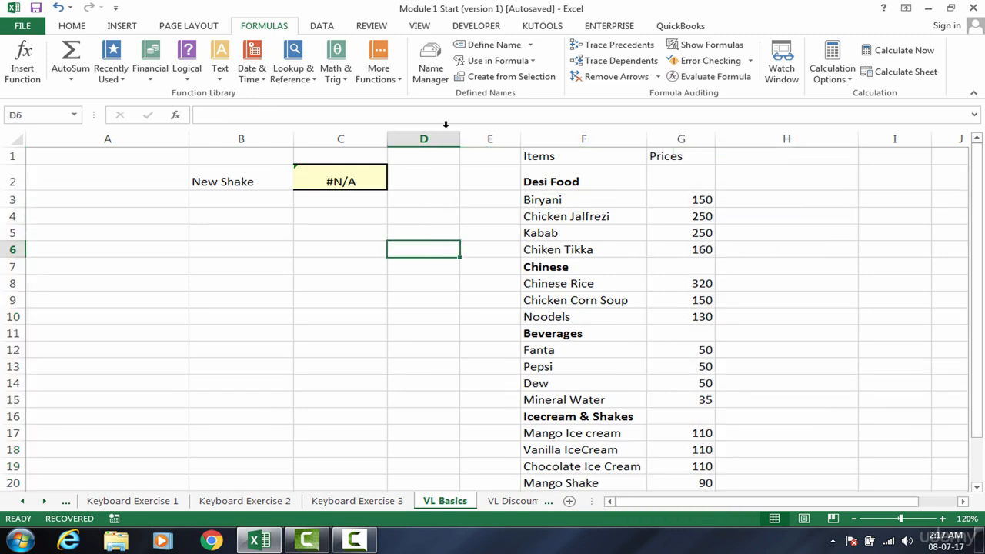
- Redefine the named range vl_table to refer to the entire columns F and G, ='VL Basics'!$F:$G, and check the New Shake lookup
left_click(431, 67)
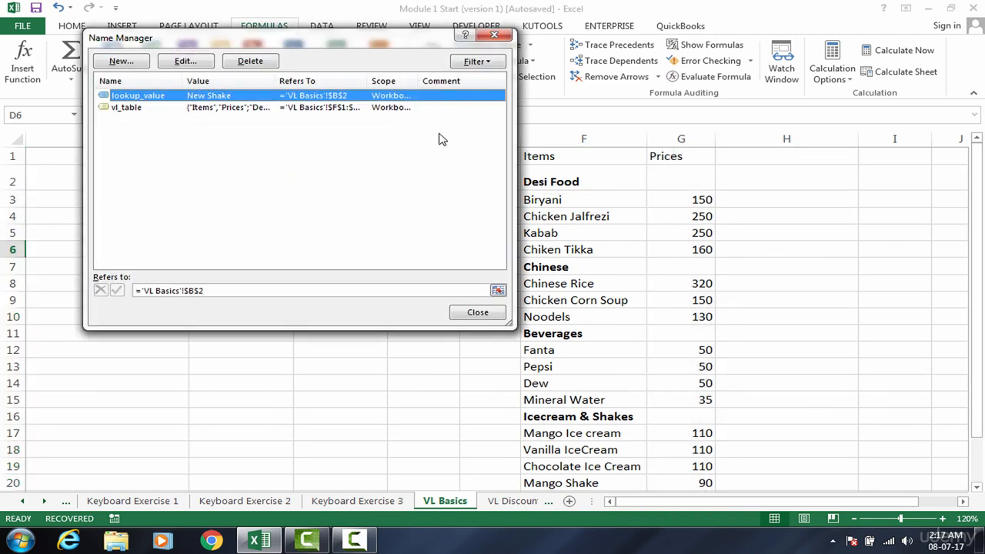
left_click(208, 108)
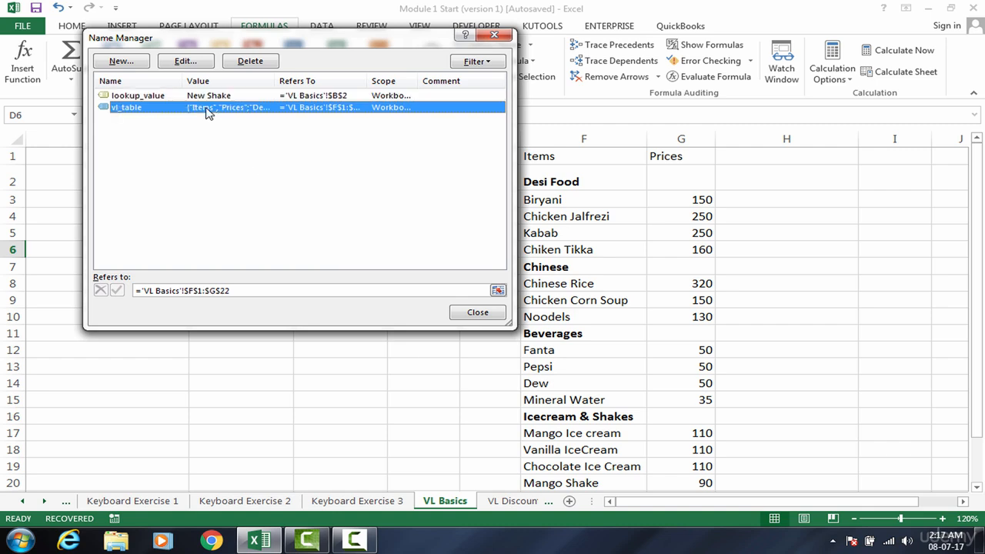
left_click(184, 61)
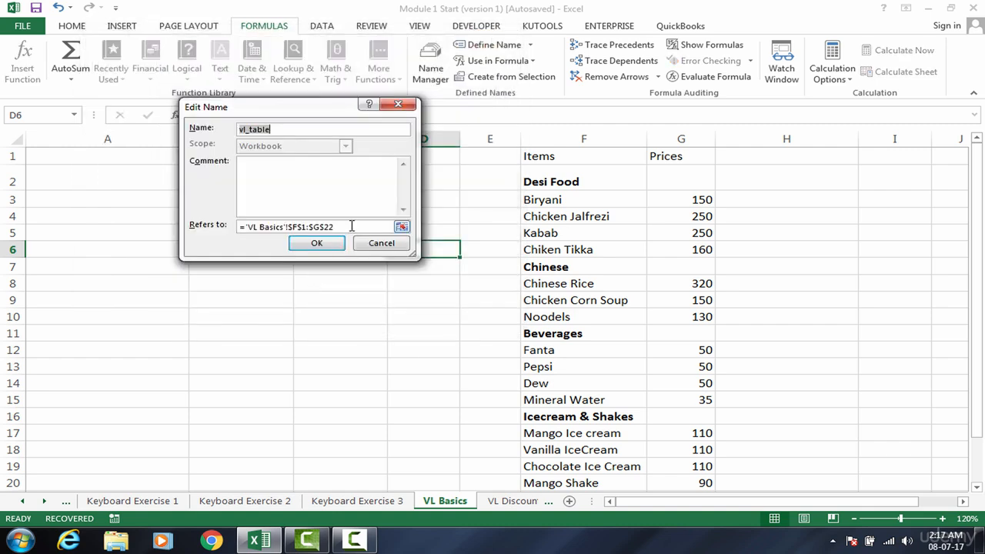
left_click_drag(351, 225, 237, 227)
key("BackSpace")
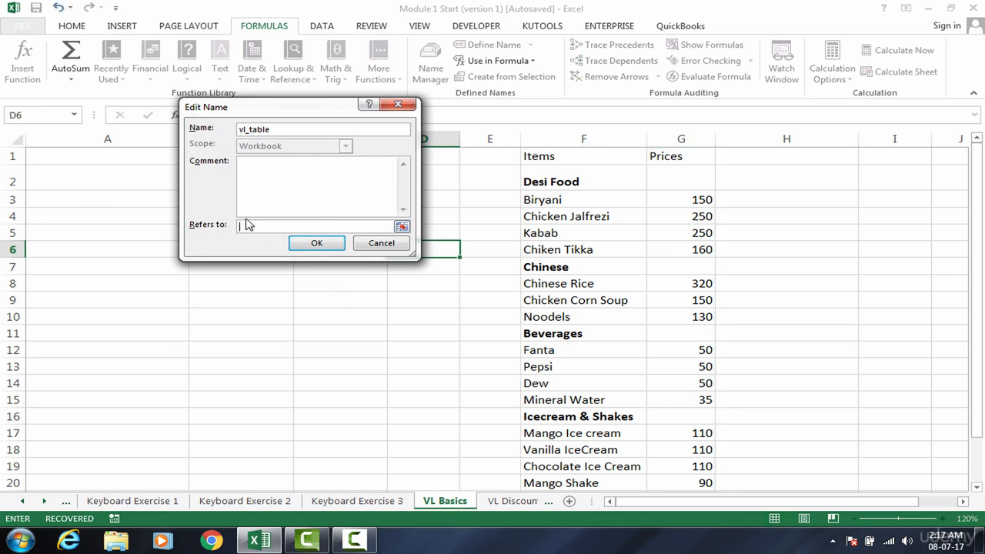
left_click(579, 139)
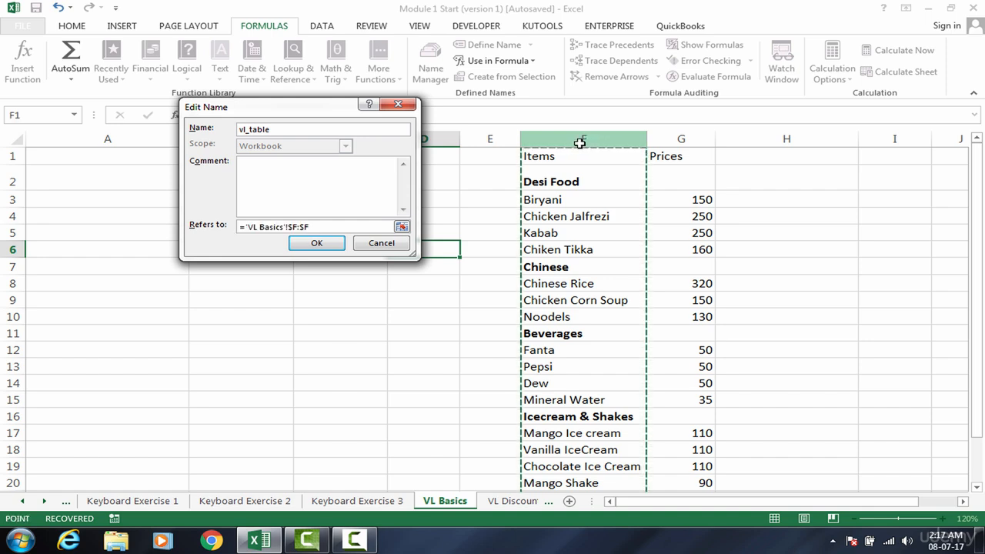
left_click(579, 139)
left_click_drag(579, 139, 660, 143)
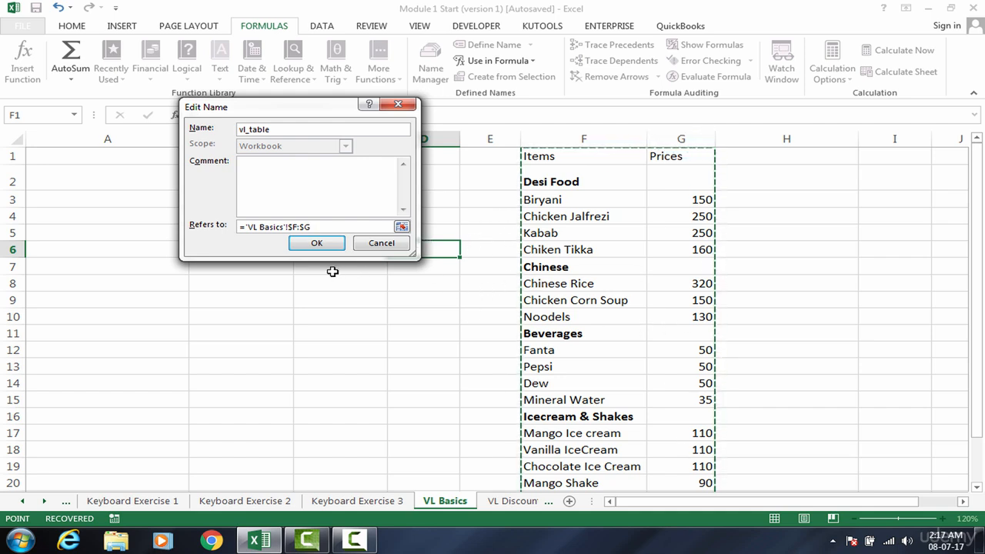
left_click(316, 244)
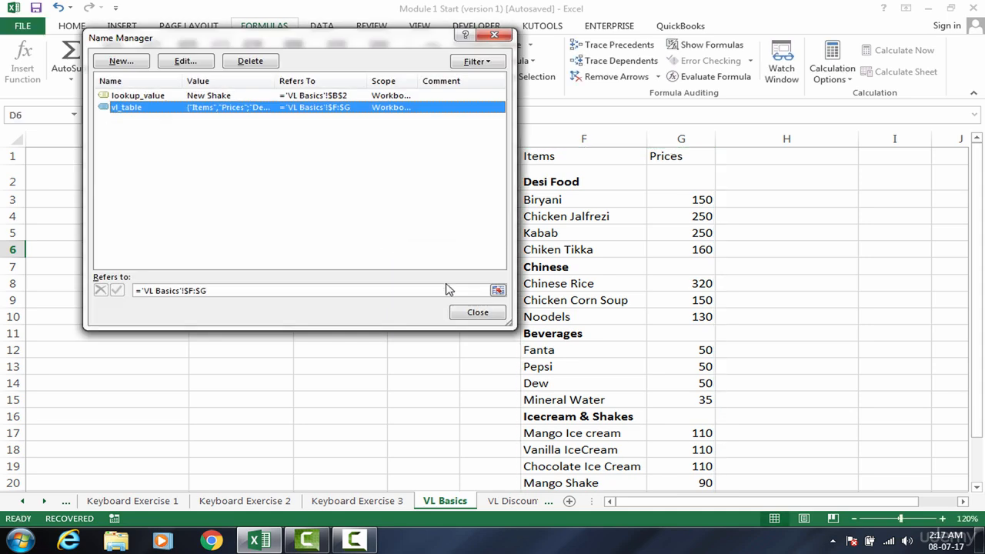
left_click(475, 317)
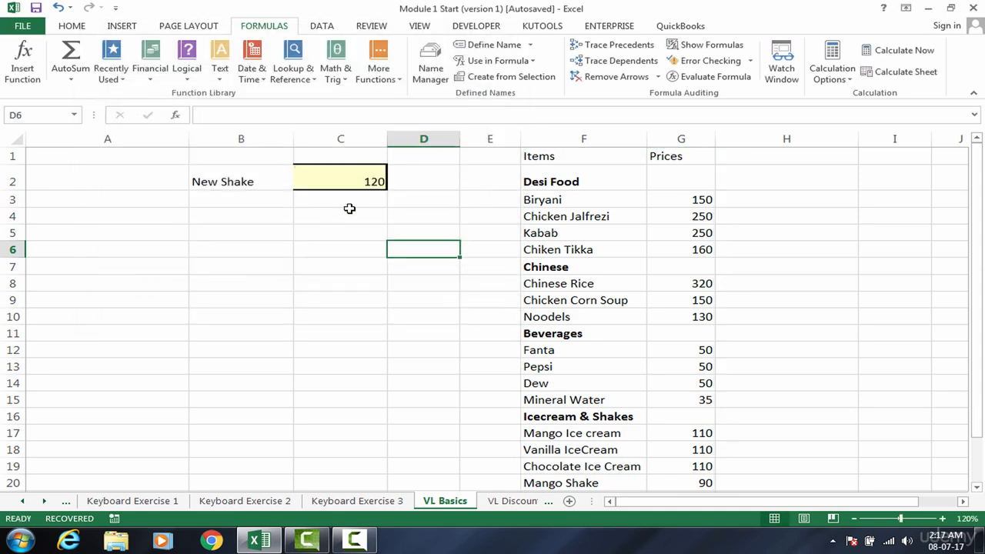
left_click(297, 216)
left_click(243, 185)
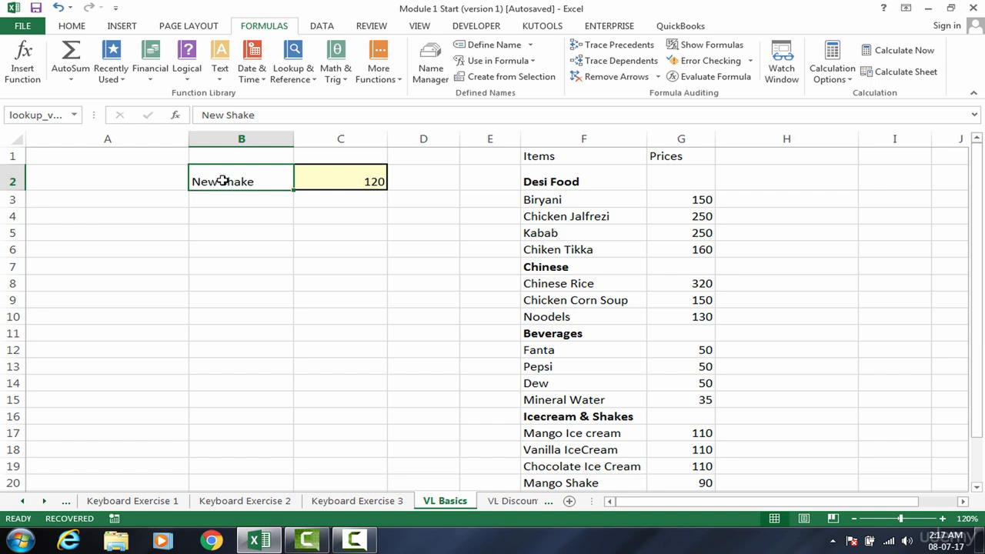
- Add a new item called Trial Shake with a price of 130 in row 24, below new shake
left_click(590, 203)
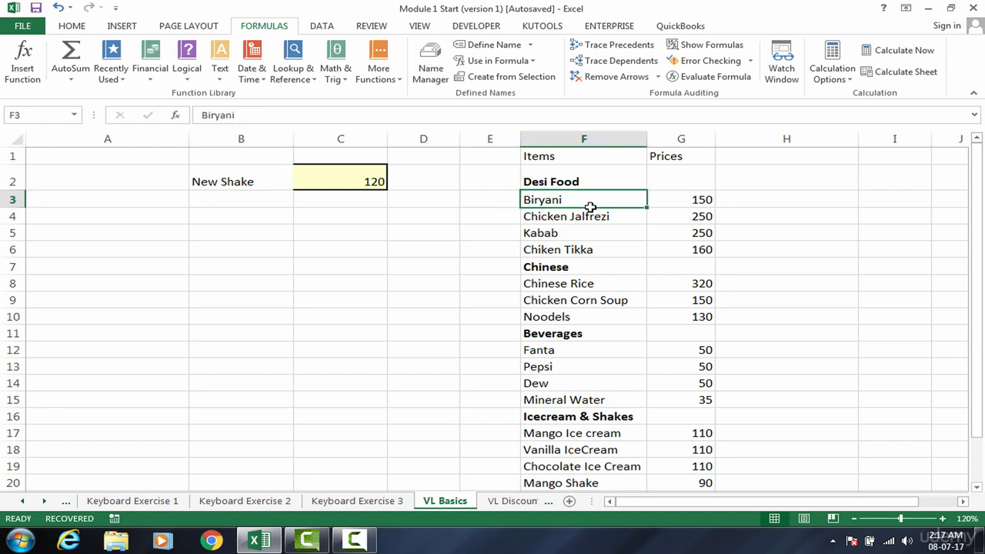
key("ctrl+Down")
key("Down")
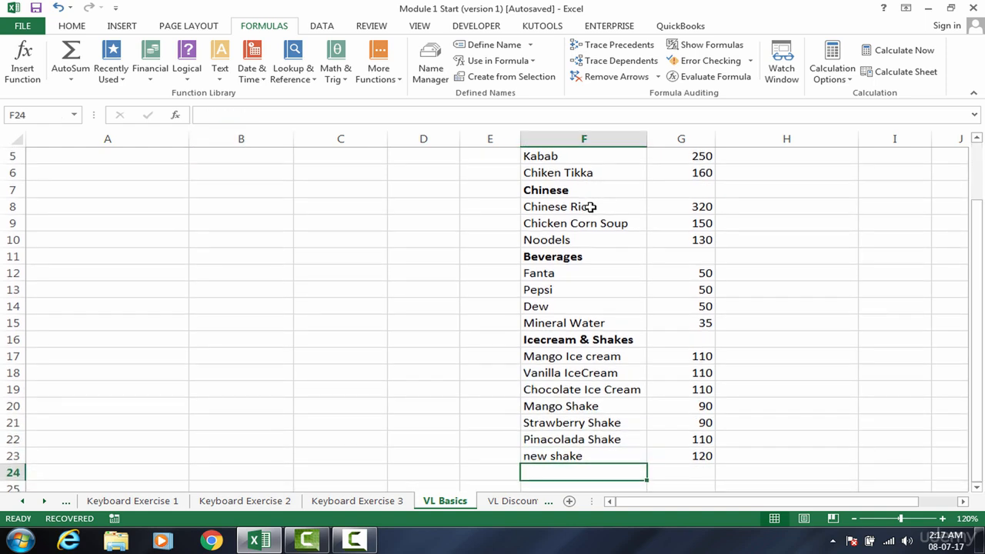
type("Trial Shake")
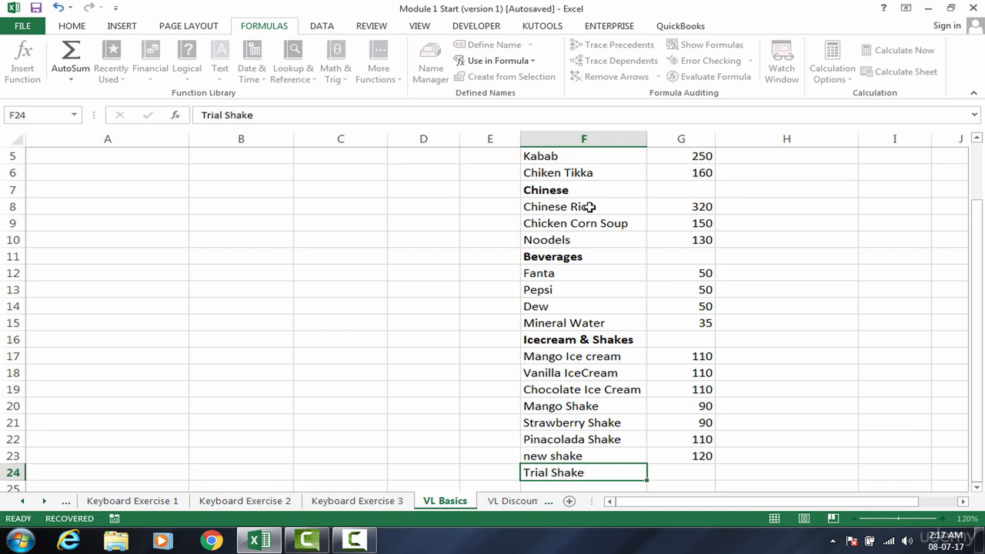
key("Tab")
type("130")
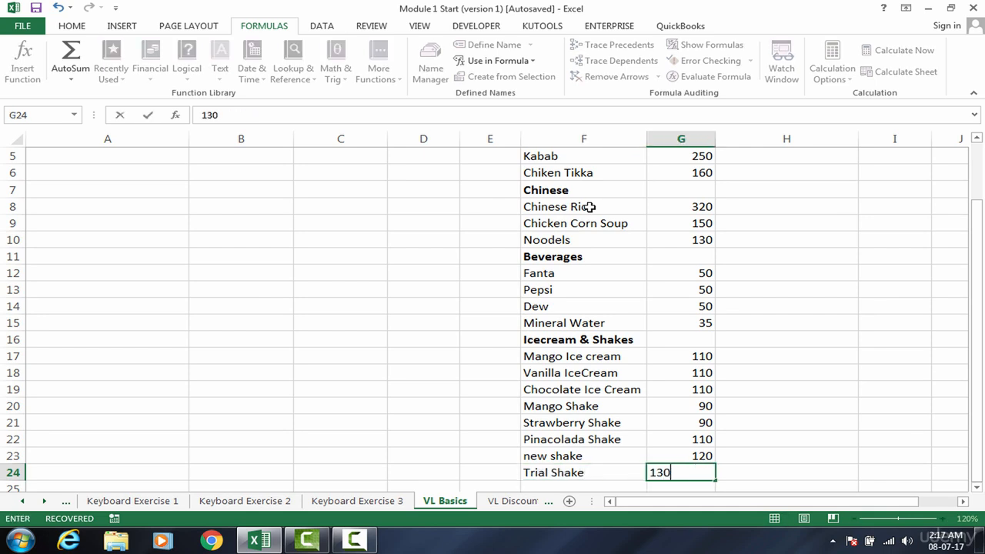
key("Return")
- Enter Trial shake as the item to look up in cell B2
key("Up")
key("ctrl+Up")
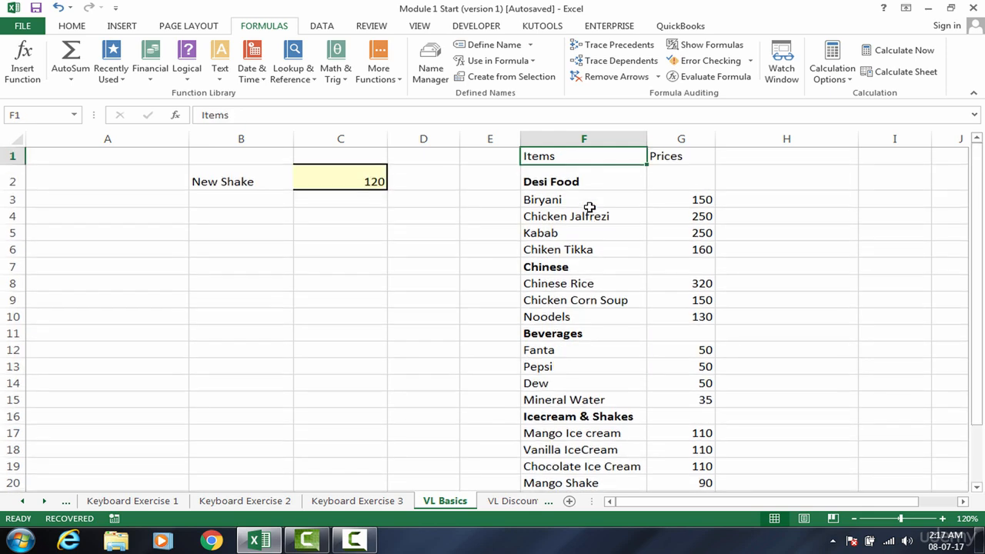
key("Left")
key("Left")
key("Left")
key("Left")
key("Down")
type("T")
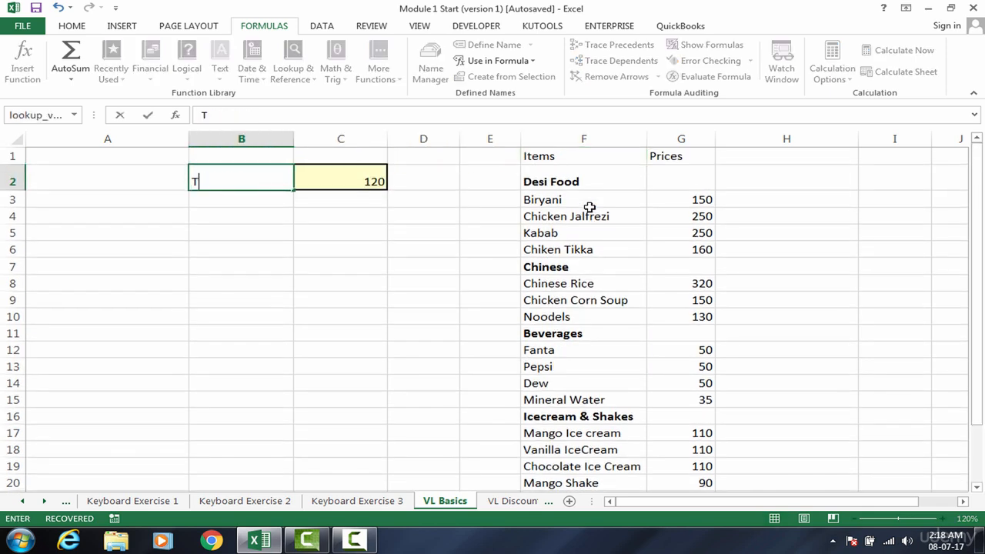
type("Rial shake")
key("Return")
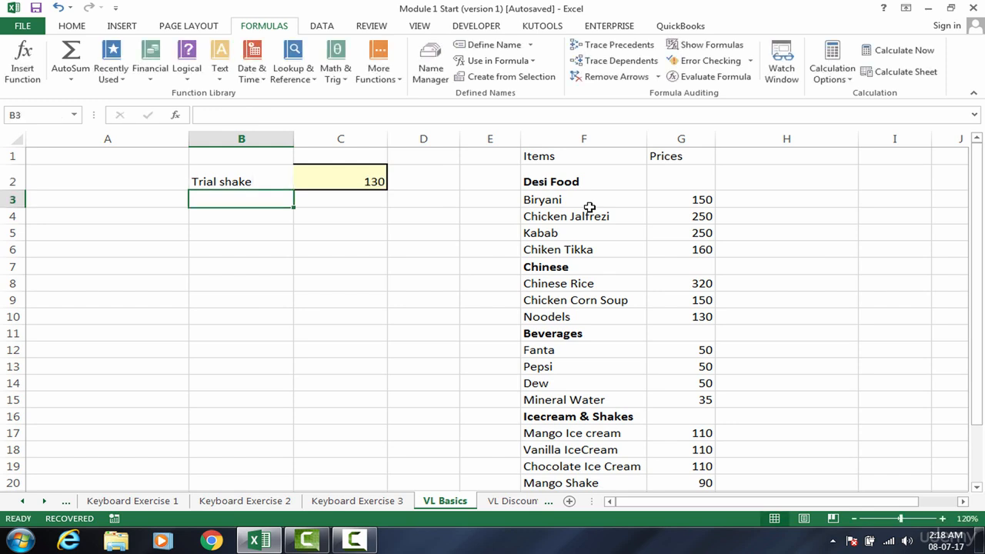
- Check the price that the C2 VLOOKUP formula returns for Trial shake against the entry in the price list
left_click(378, 181)
left_click(263, 186)
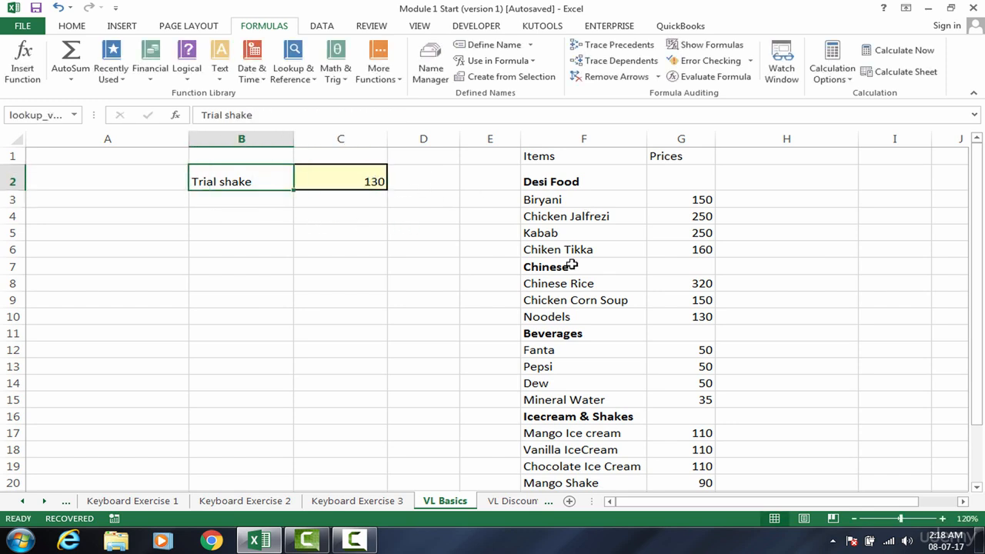
left_click(578, 222)
left_click_drag(980, 180, 982, 326)
left_click_drag(975, 249, 975, 234)
left_click(380, 174)
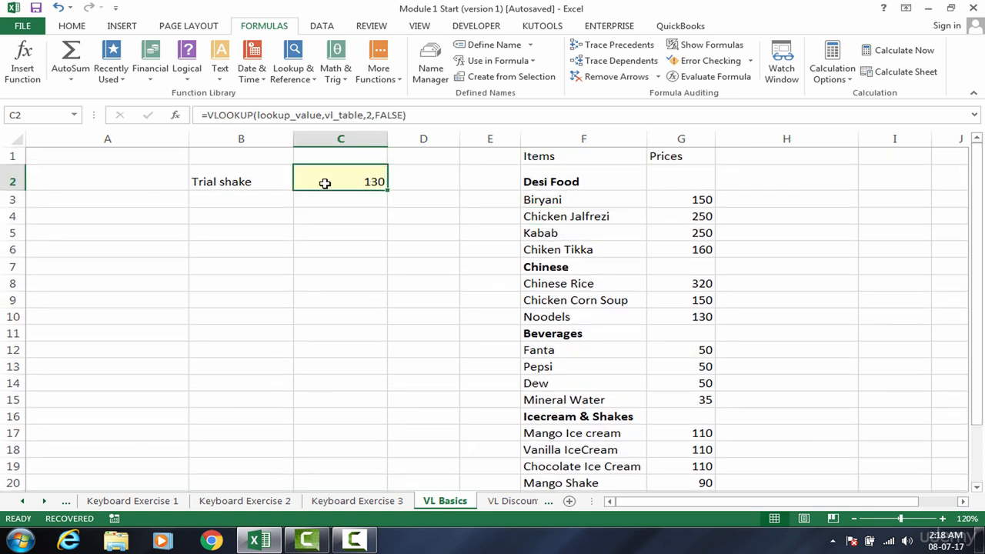
left_click(265, 182)
left_click(311, 176)
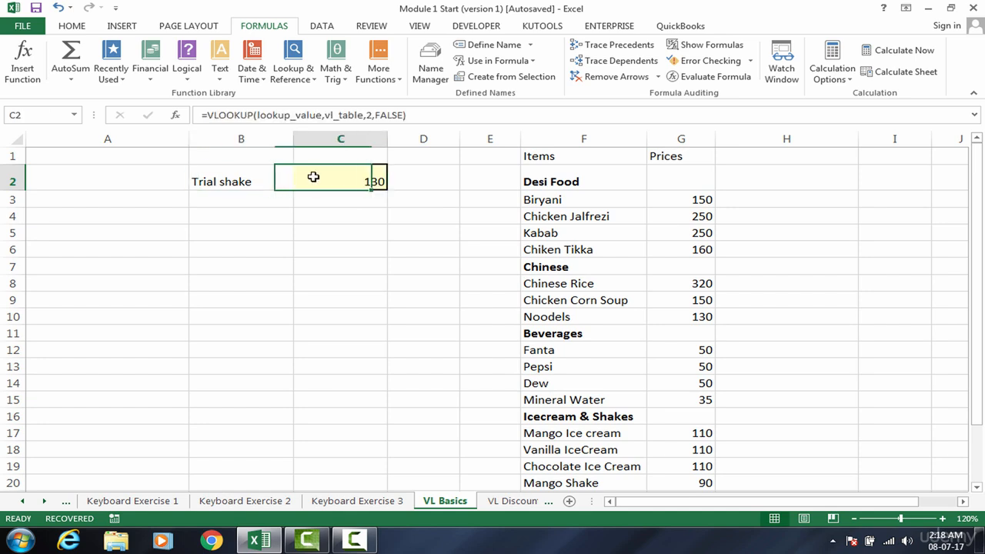